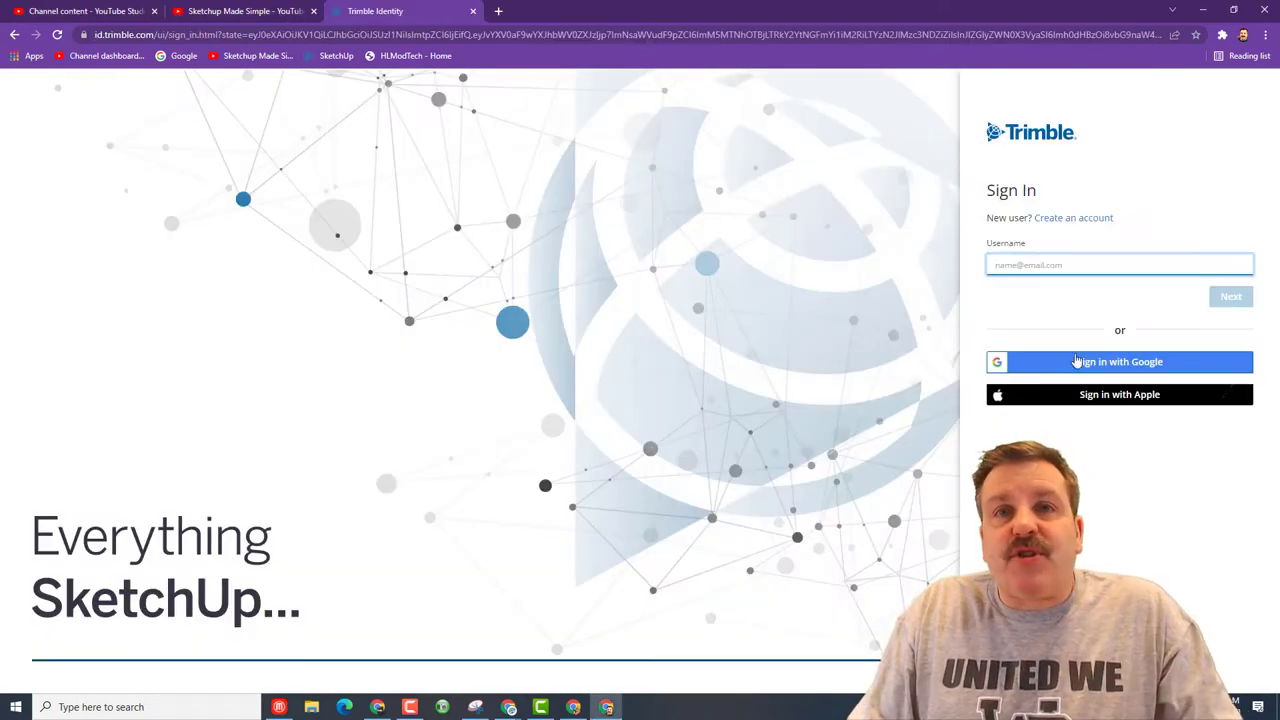
# Sign in to SketchUp for Web through Trimble Identity with the Google account
pyautogui.click(1113, 364)
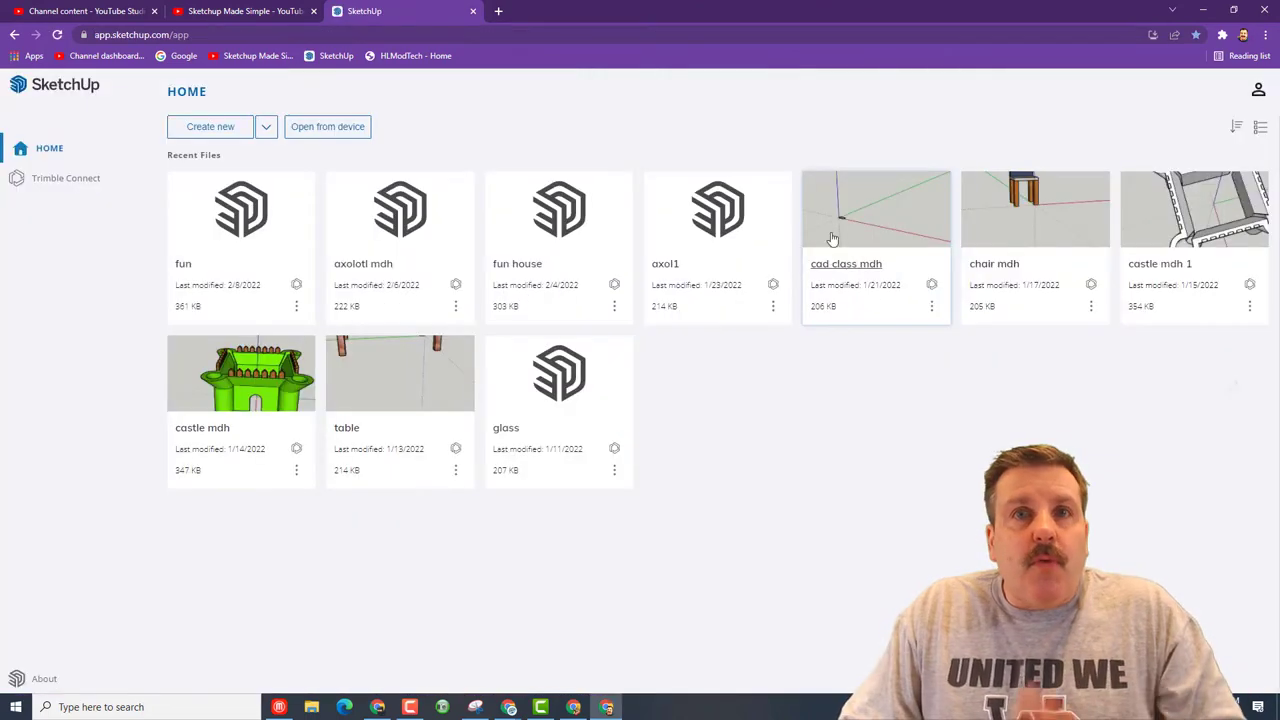
# Create a new model from the Decimal - Meters template
pyautogui.click(266, 127)
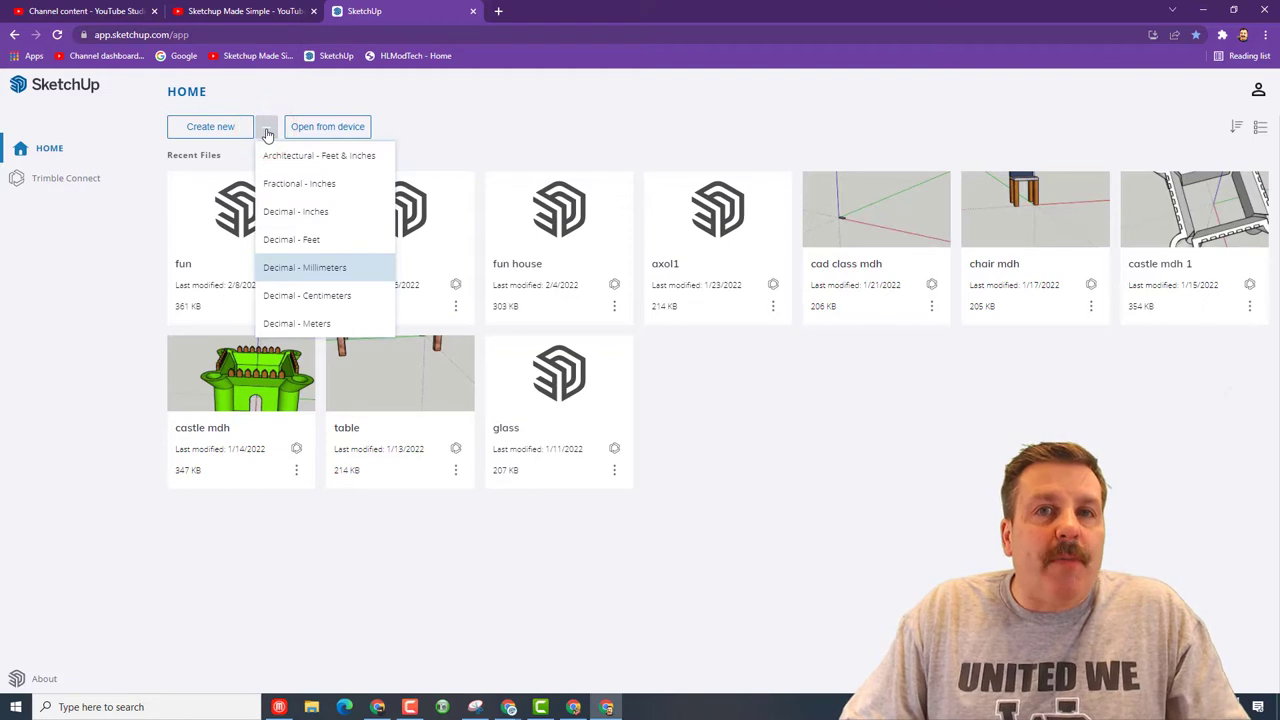
pyautogui.click(313, 324)
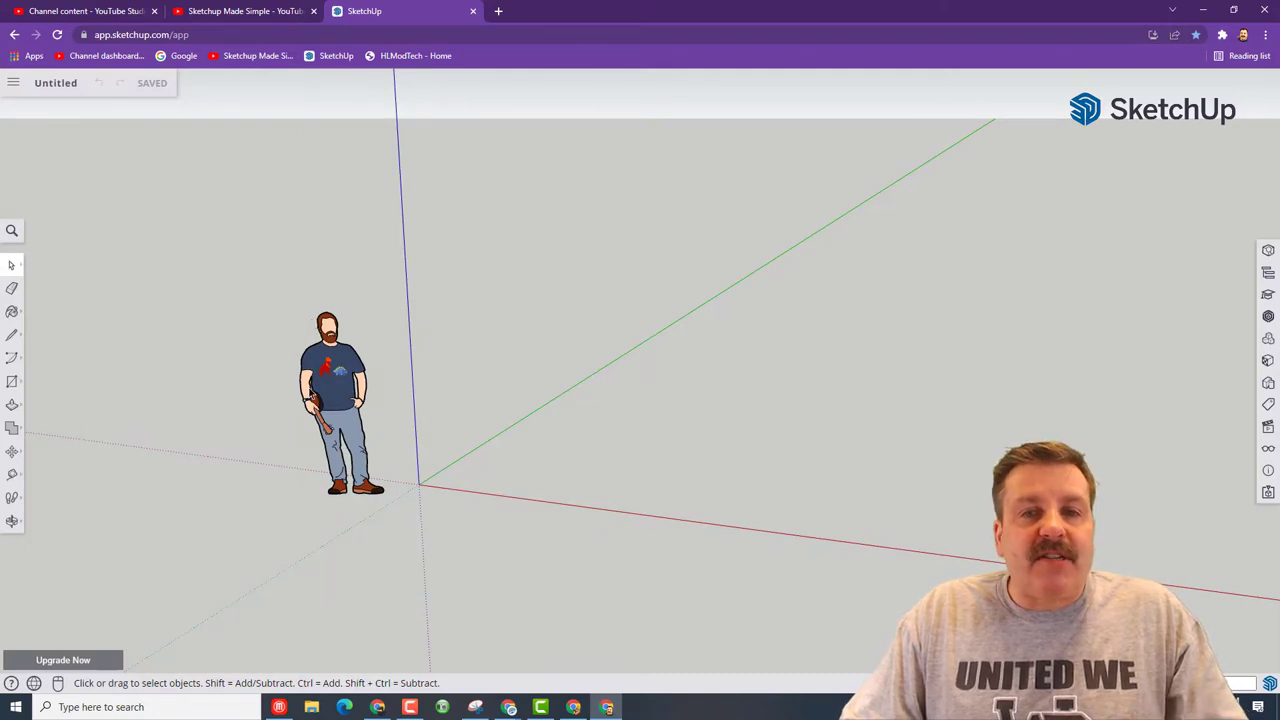
# Delete the scale figure and save the model as 'obelisk' in the SketchUp folder
pyautogui.click(336, 394)
pyautogui.press('Delete')
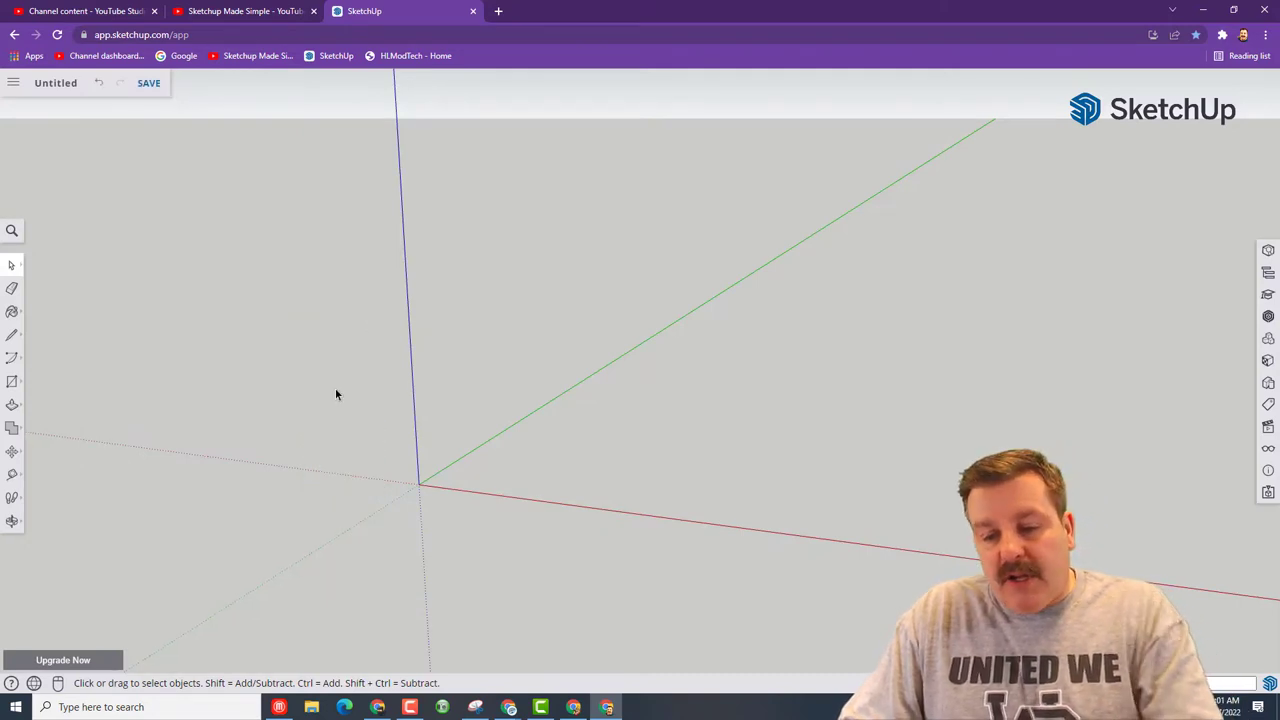
pyautogui.click(52, 88)
pyautogui.click(128, 248)
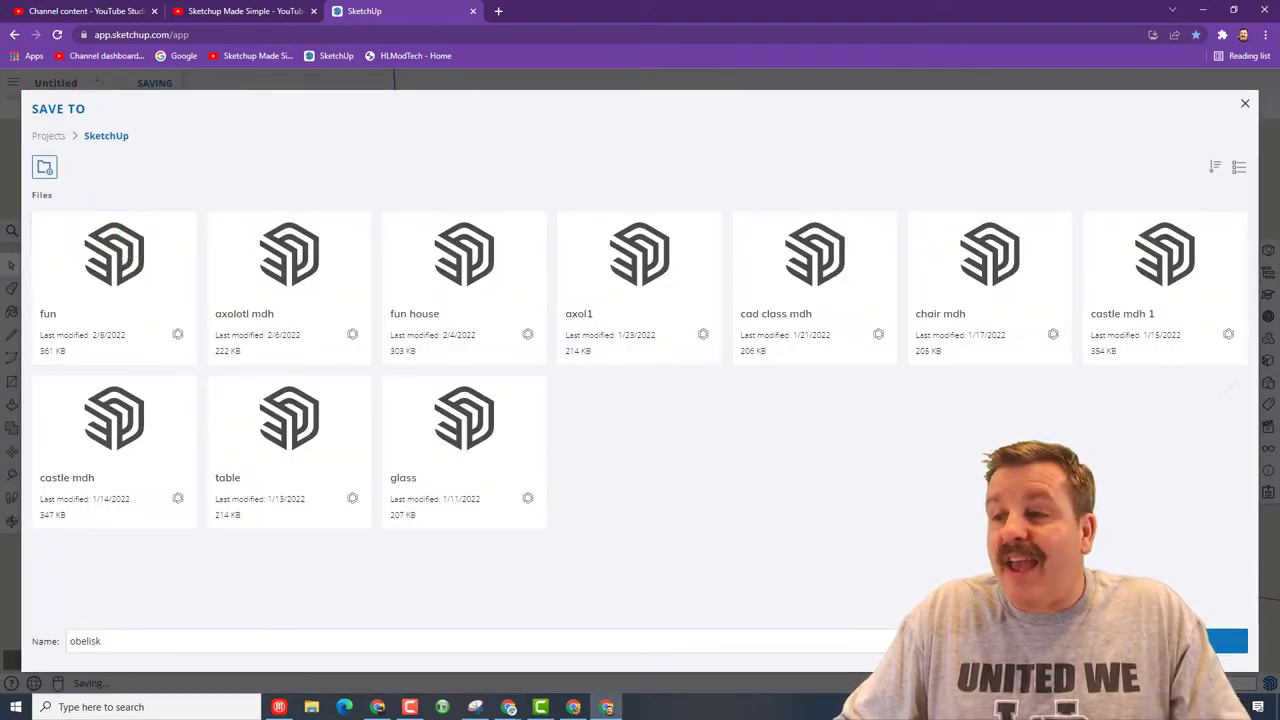
pyautogui.click(1228, 641)
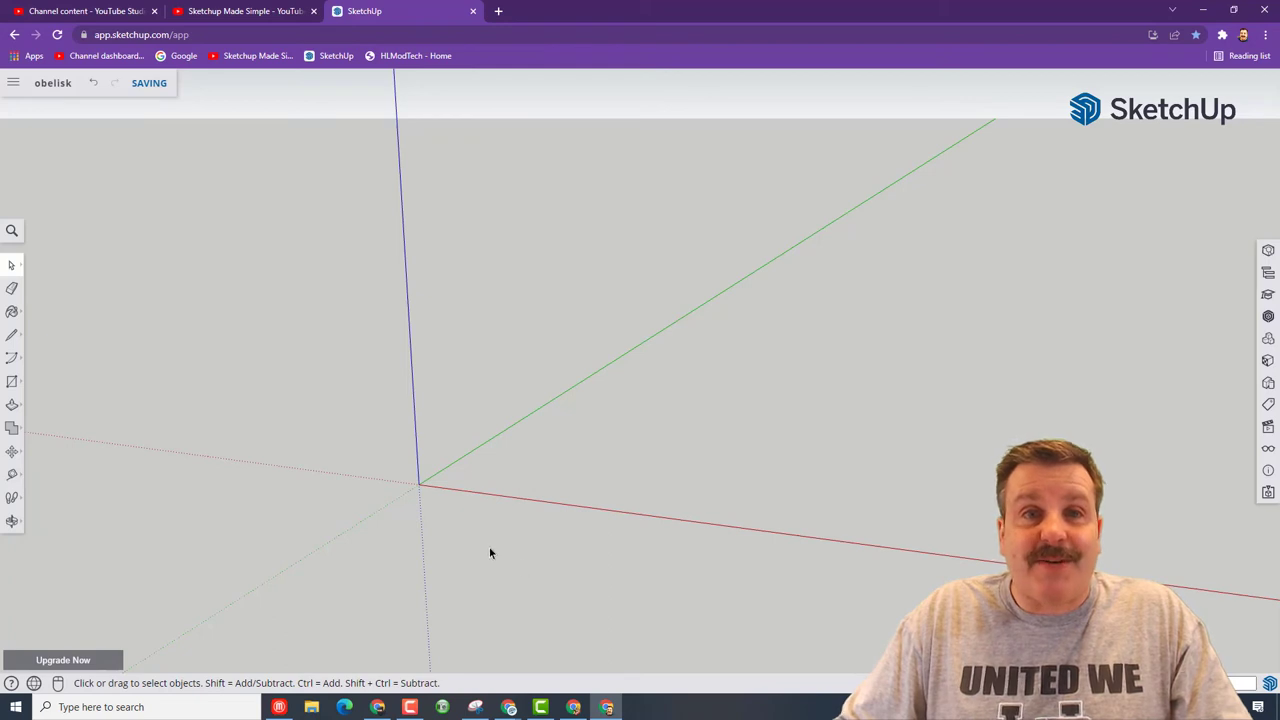
pyautogui.moveTo(490, 553); pyautogui.dragTo(630, 405, button='middle')
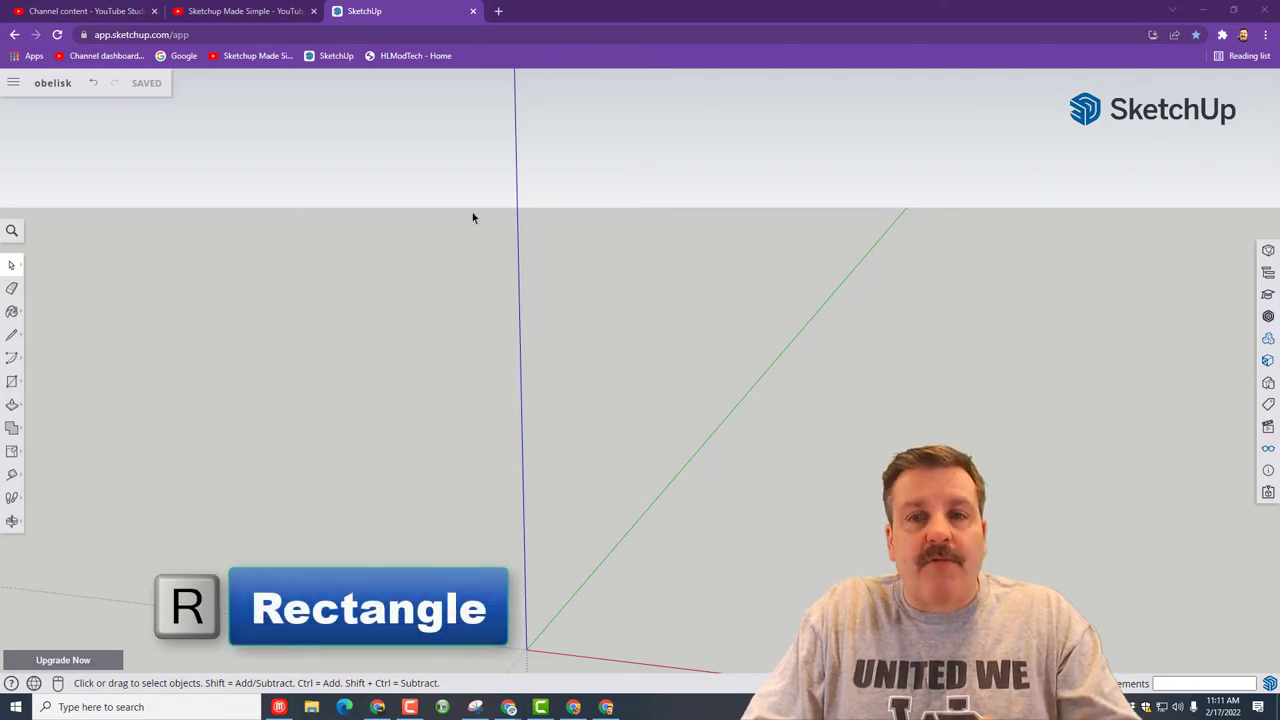
# Draw a 2.2 m square face at the origin and zoom to fit it
pyautogui.click(413, 12)
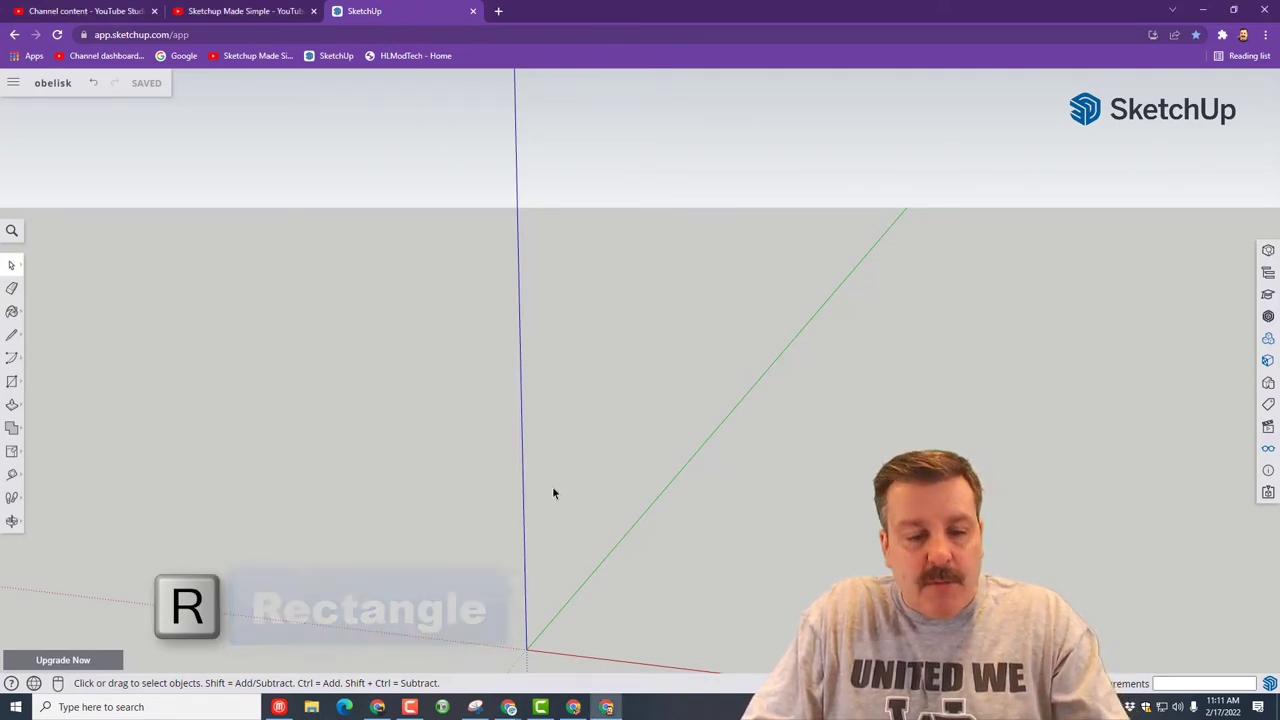
pyautogui.press('r')
pyautogui.press('ctrl')
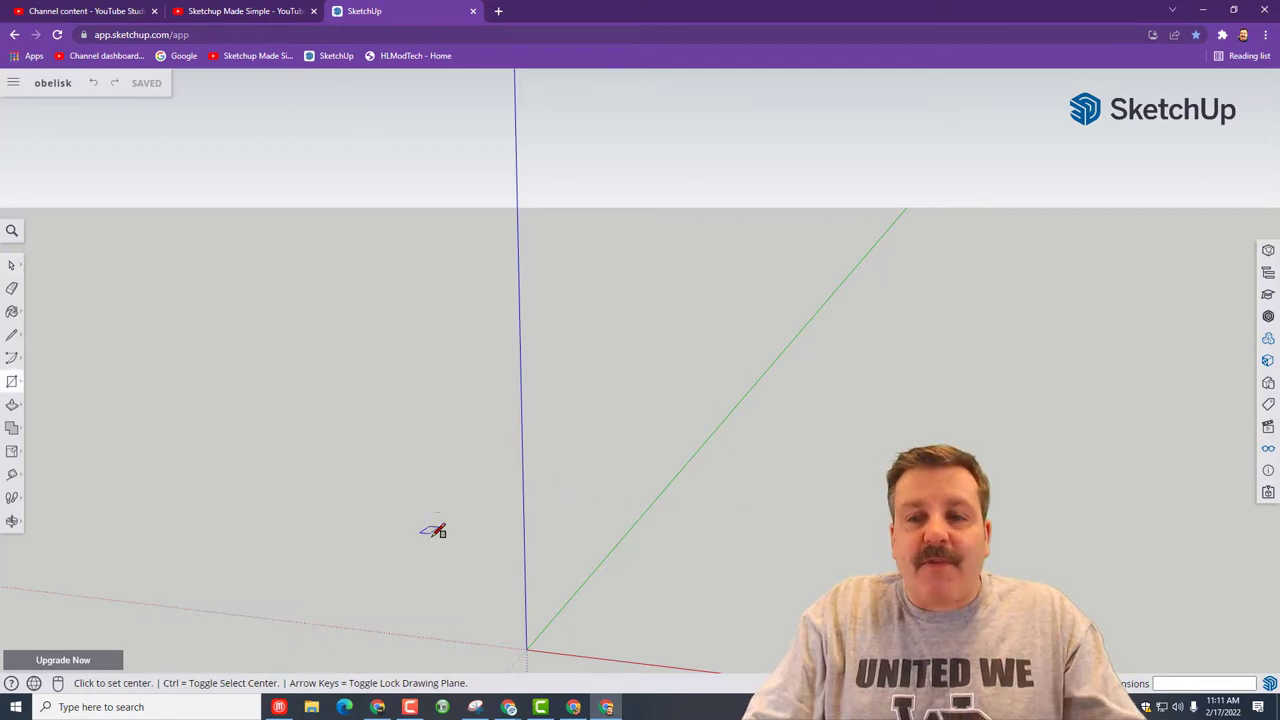
pyautogui.click(527, 649)
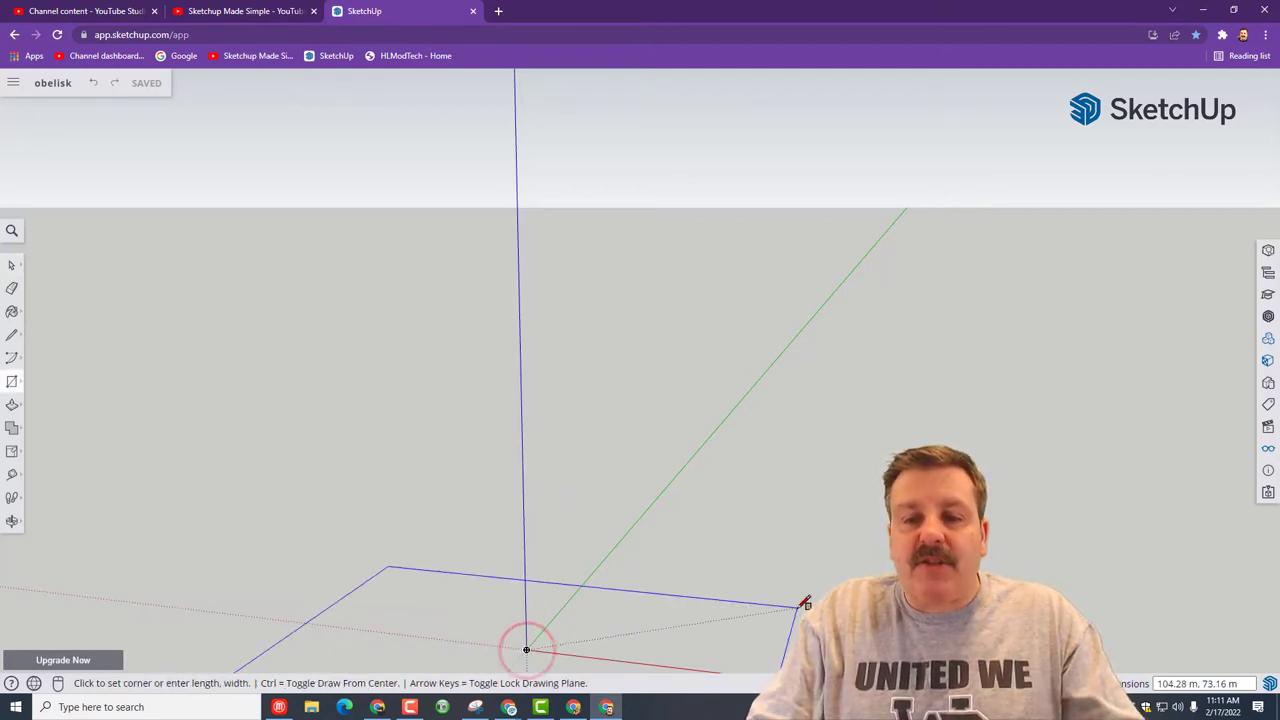
pyautogui.press('ctrl')
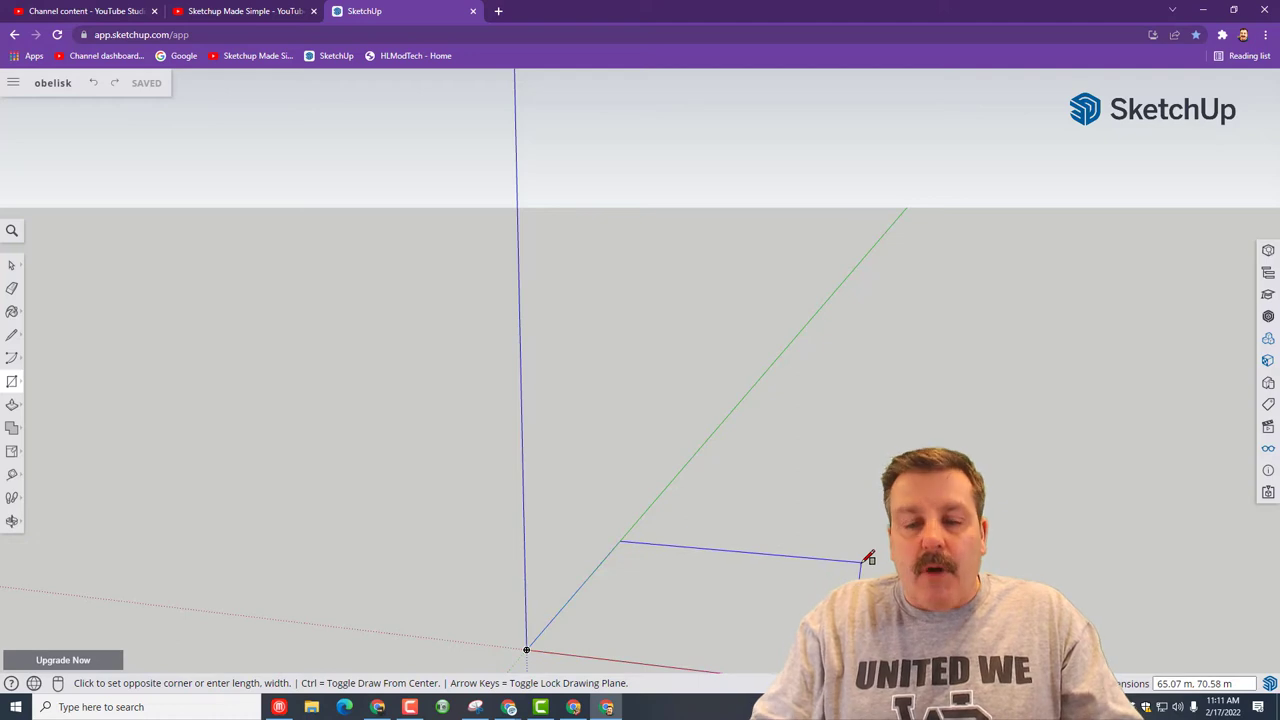
pyautogui.write('2.2')
pyautogui.press('Return')
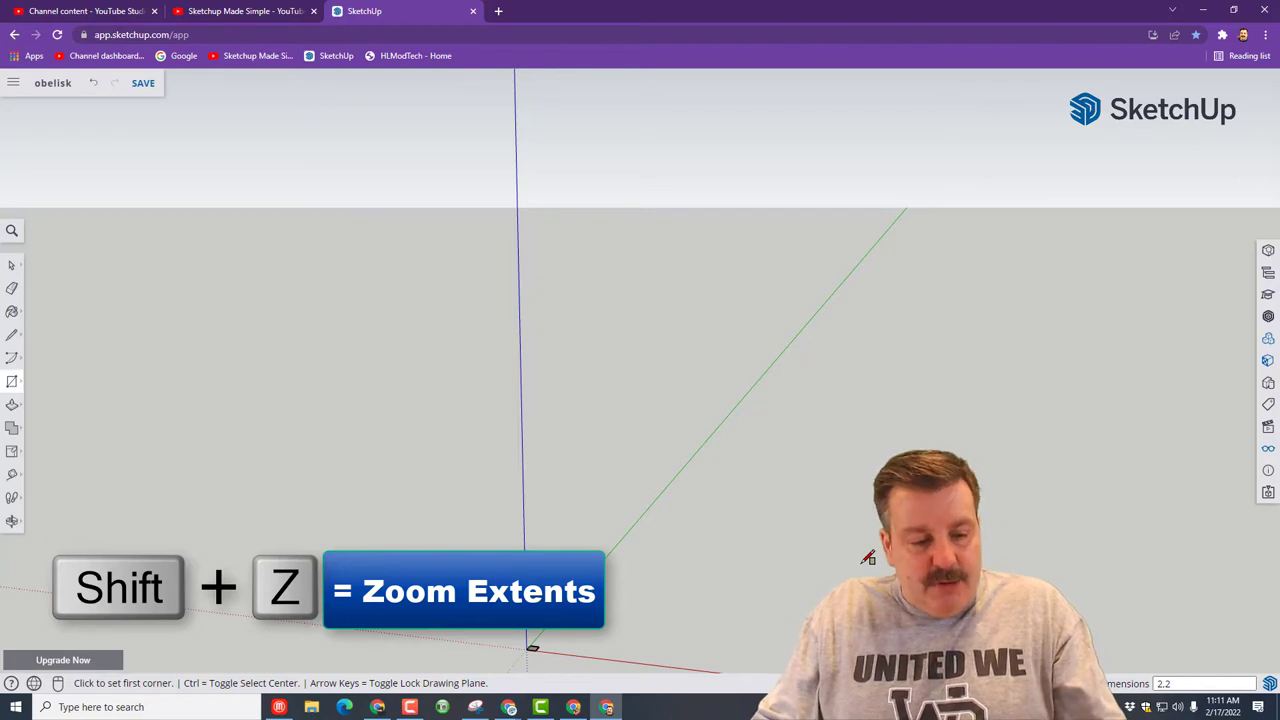
pyautogui.hotkey('shift', 'z')
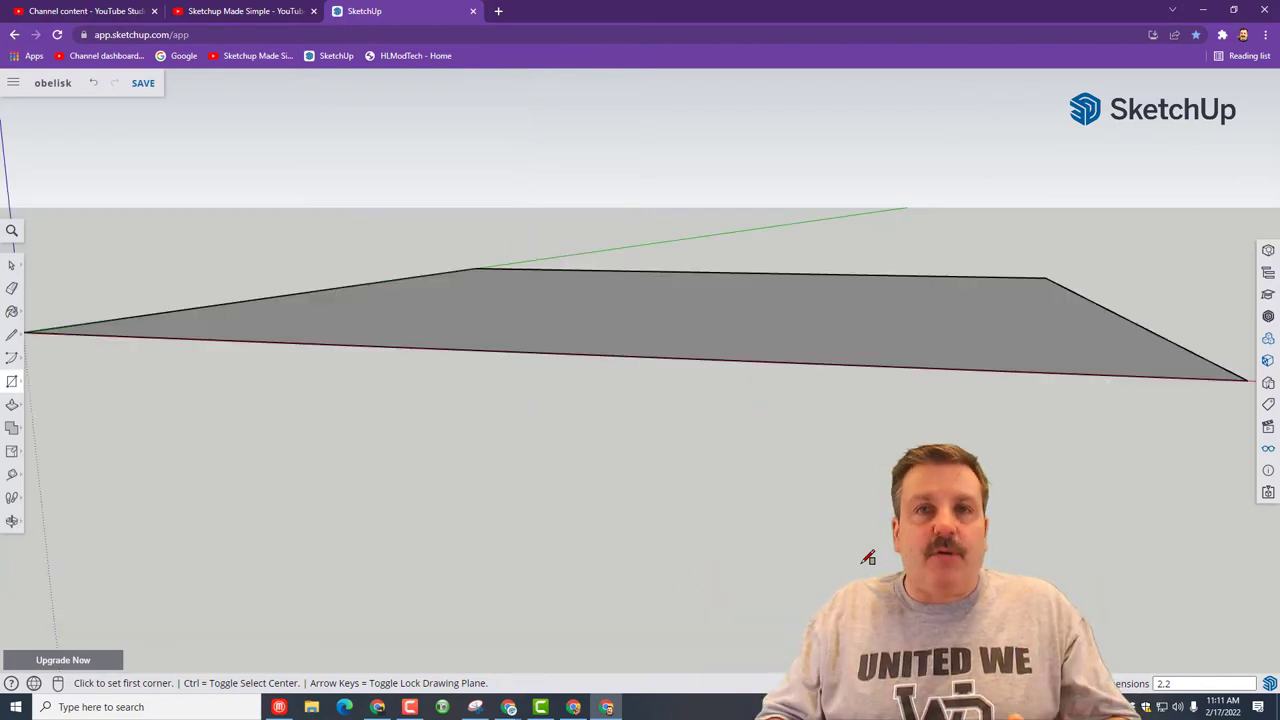
pyautogui.press('o')
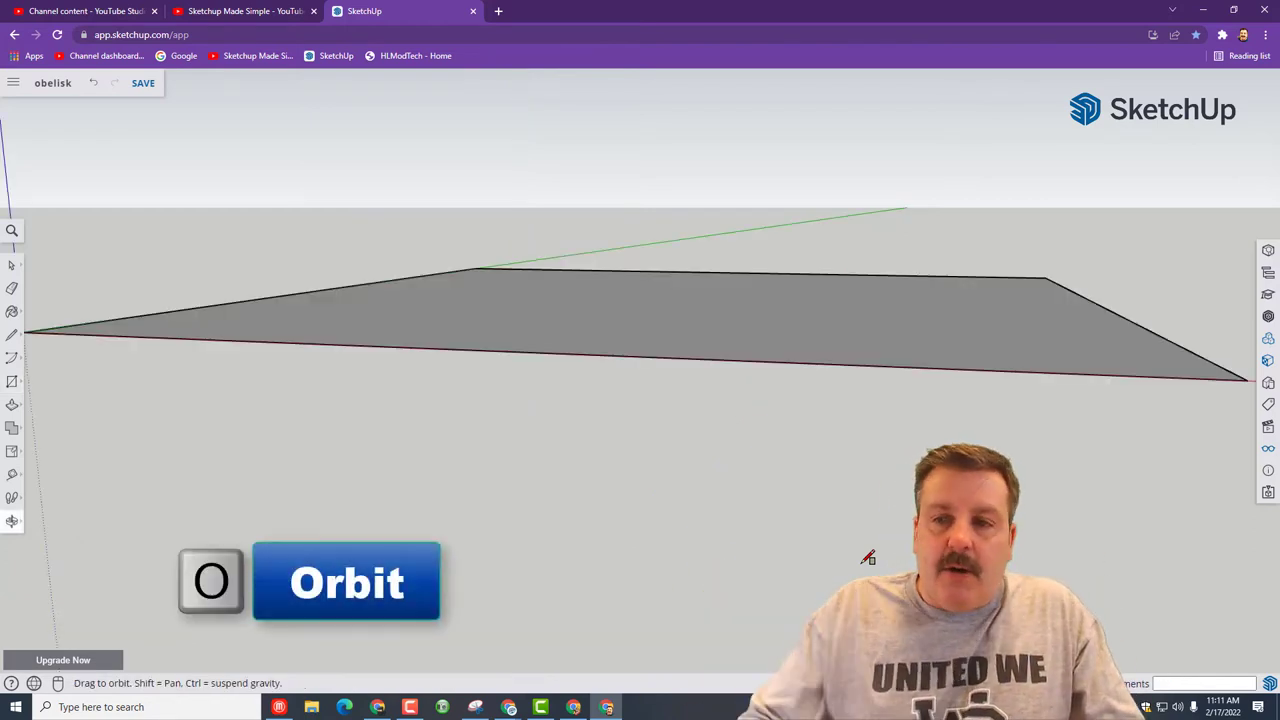
pyautogui.moveTo(777, 134); pyautogui.dragTo(707, 216)
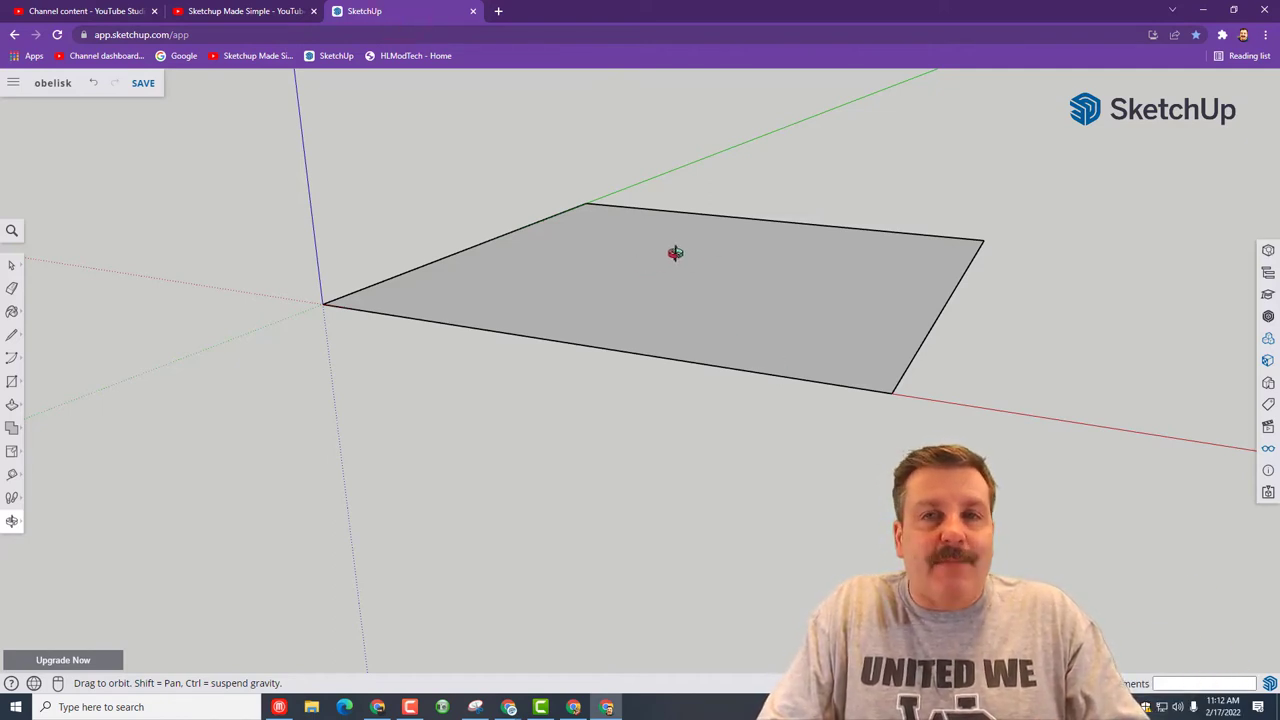
# Push the square face up 20 m into a tall box and show the whole box
pyautogui.press('p')
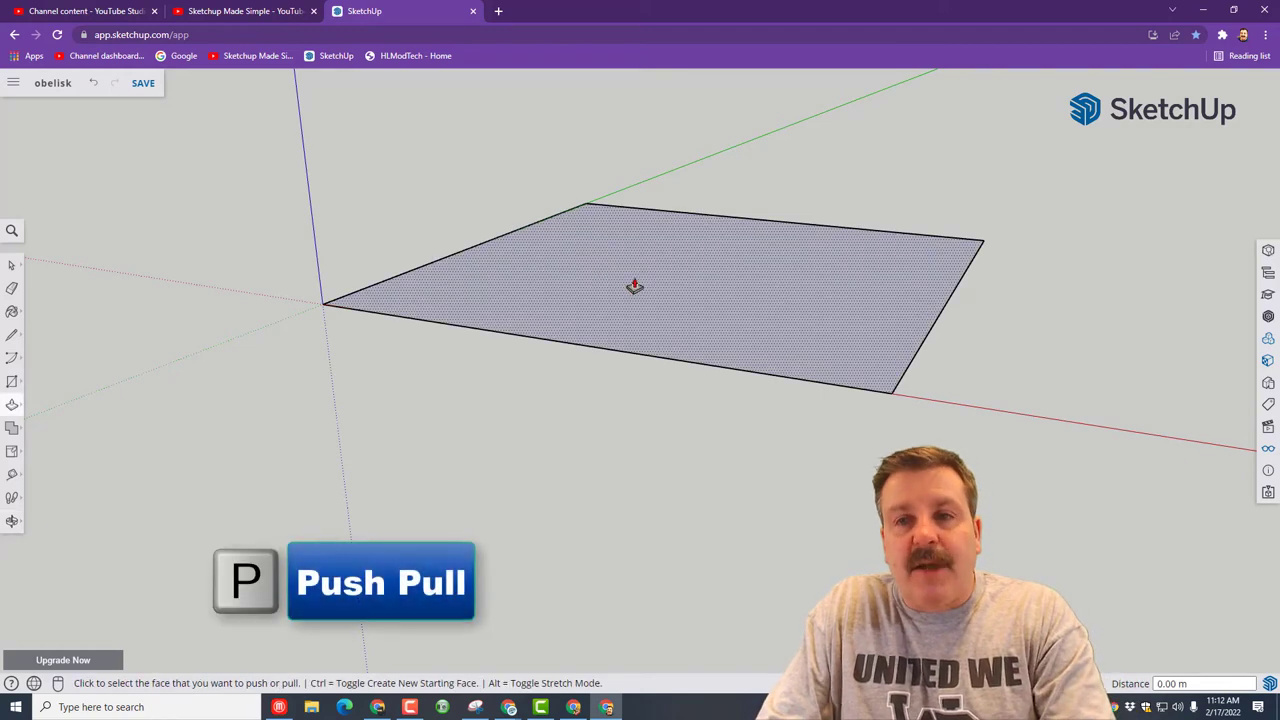
pyautogui.click(634, 286)
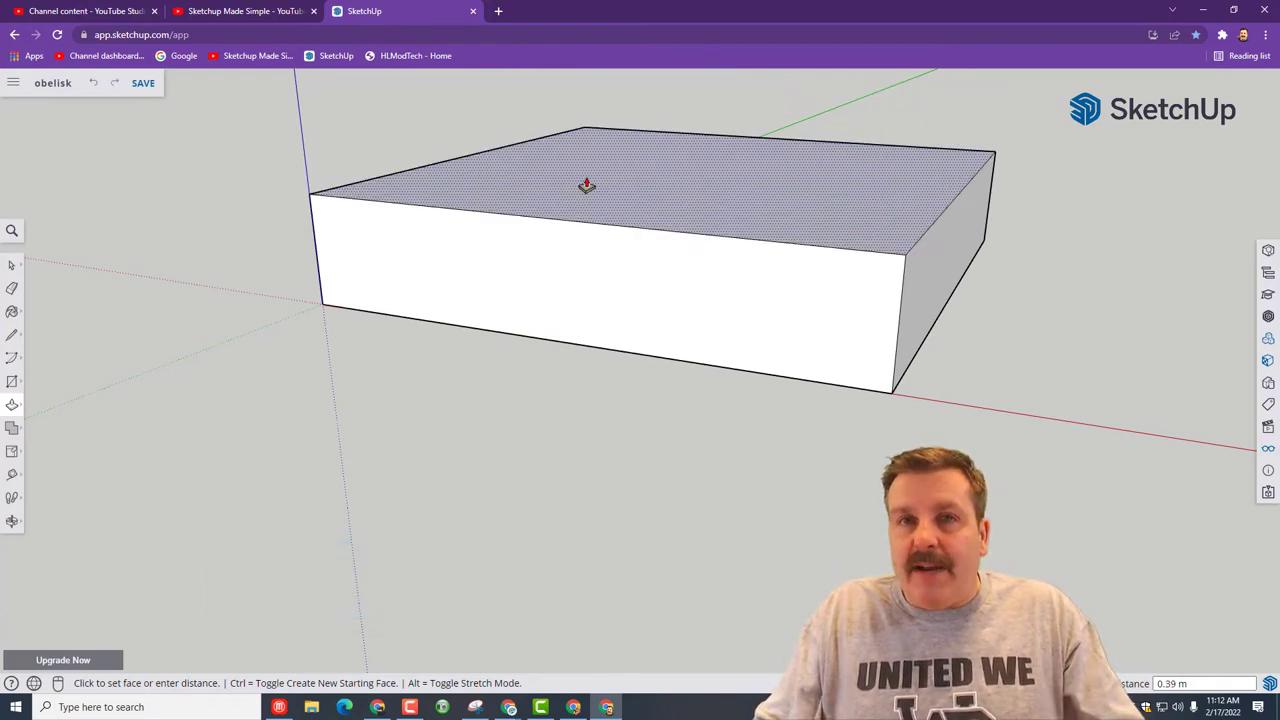
pyautogui.write('20')
pyautogui.press('Return')
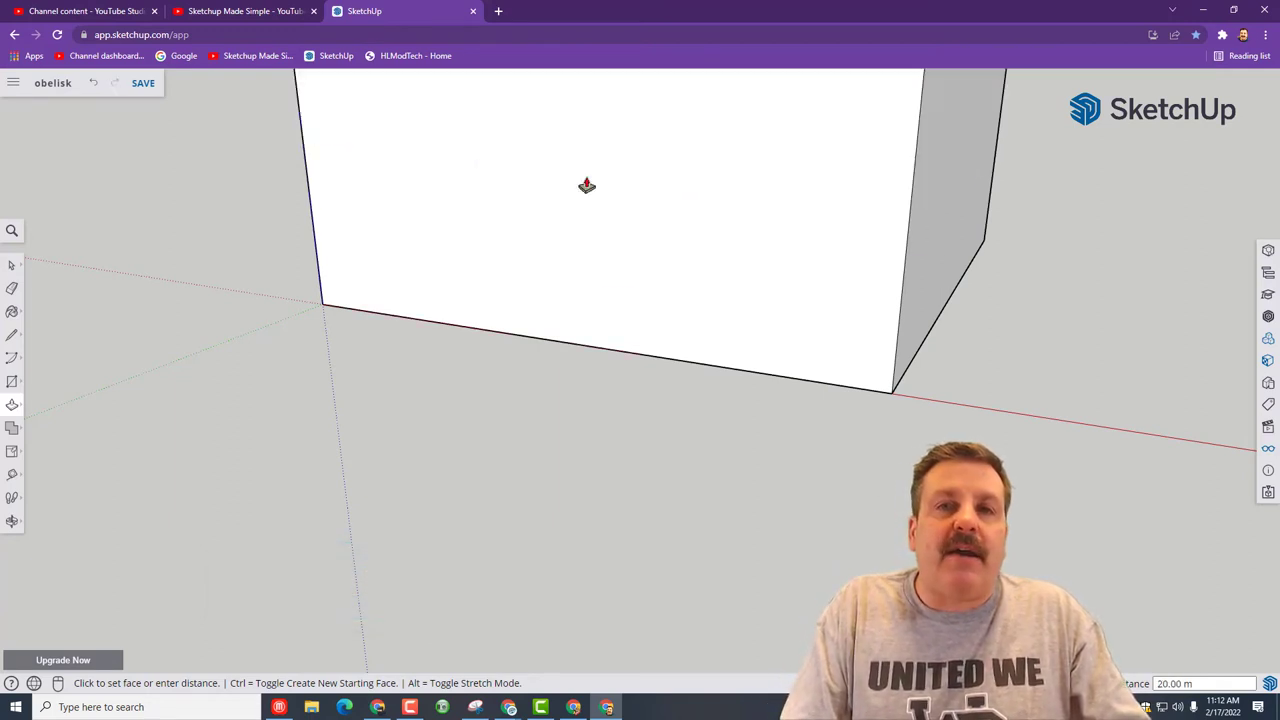
pyautogui.press('space')
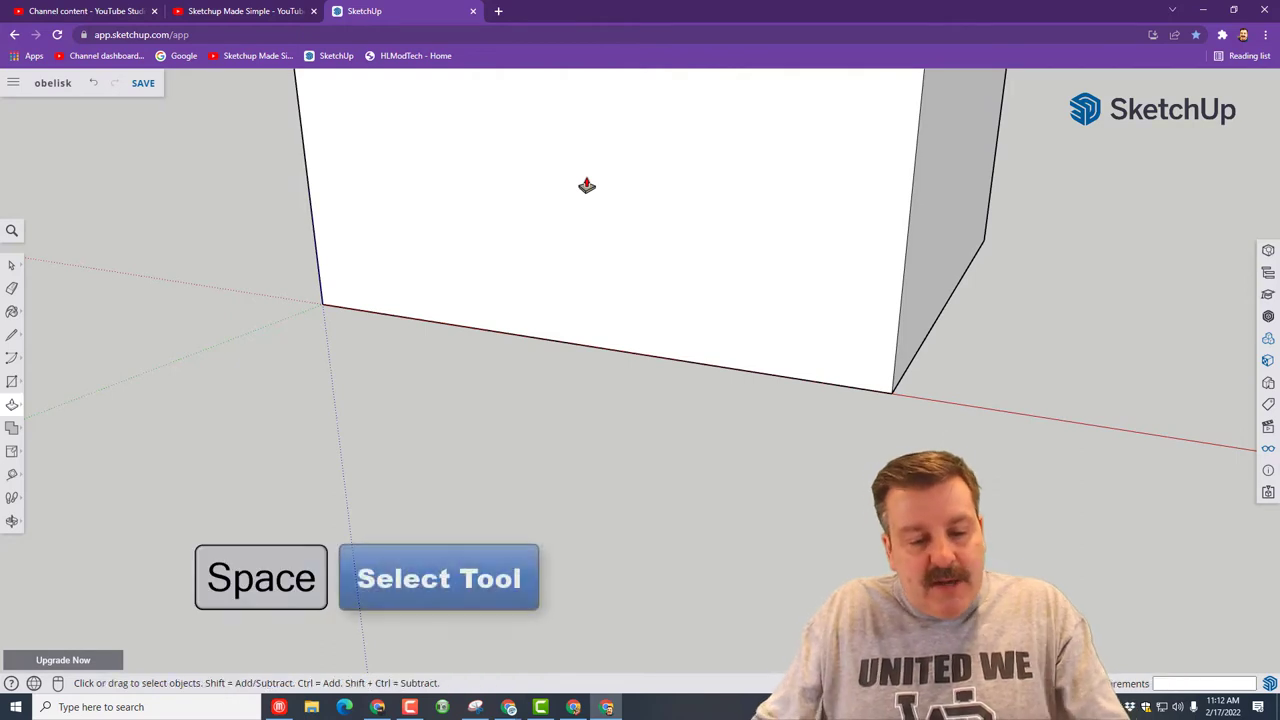
pyautogui.tripleClick(586, 182)
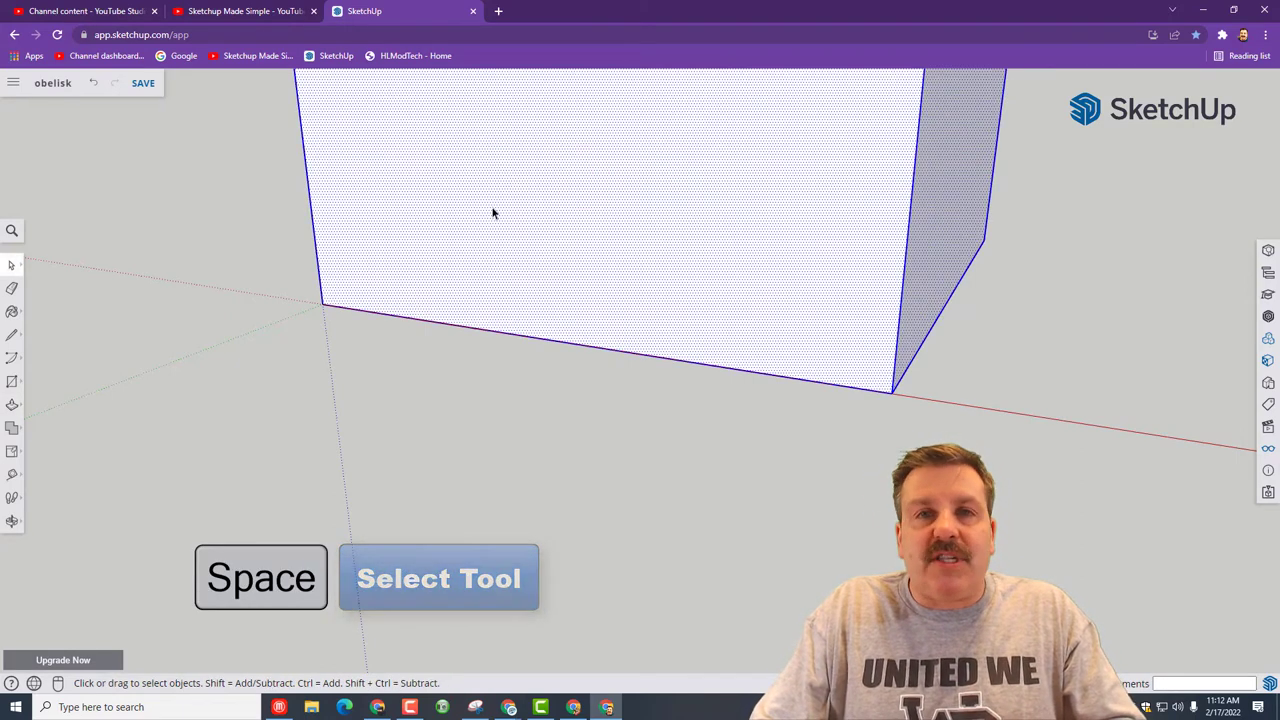
pyautogui.hotkey('ctrl', 'a')
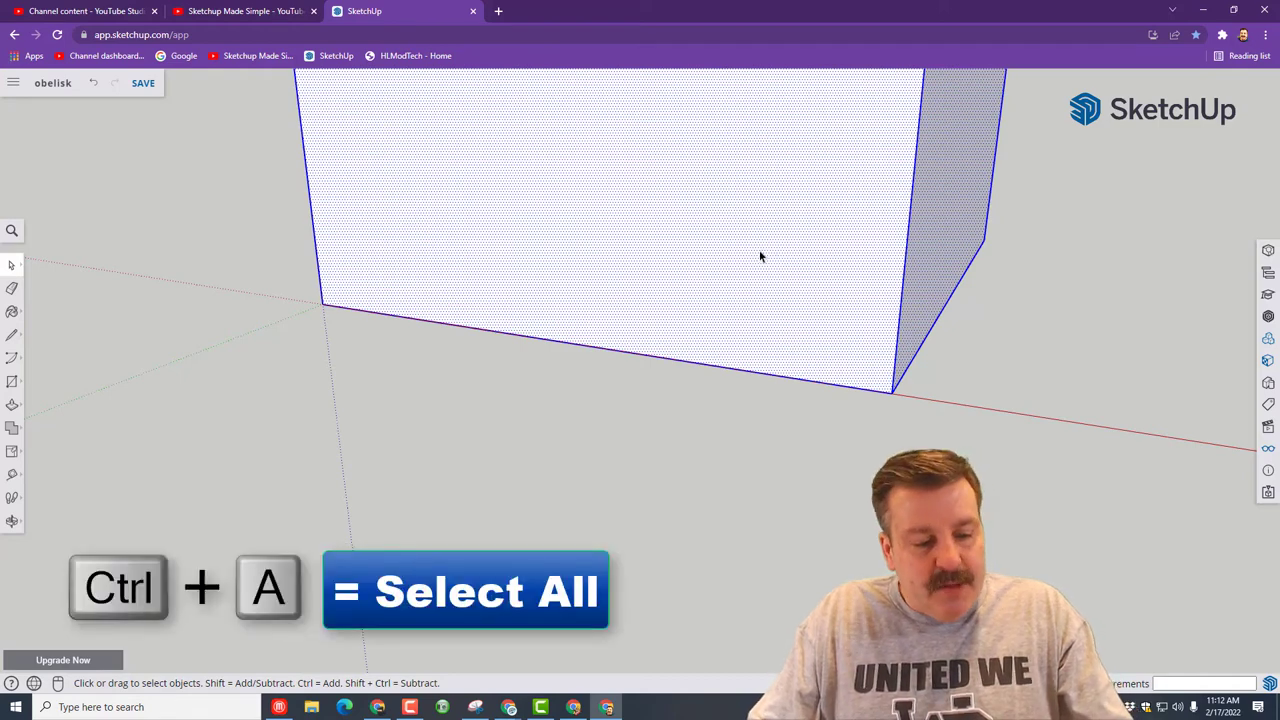
pyautogui.hotkey('shift', 'z')
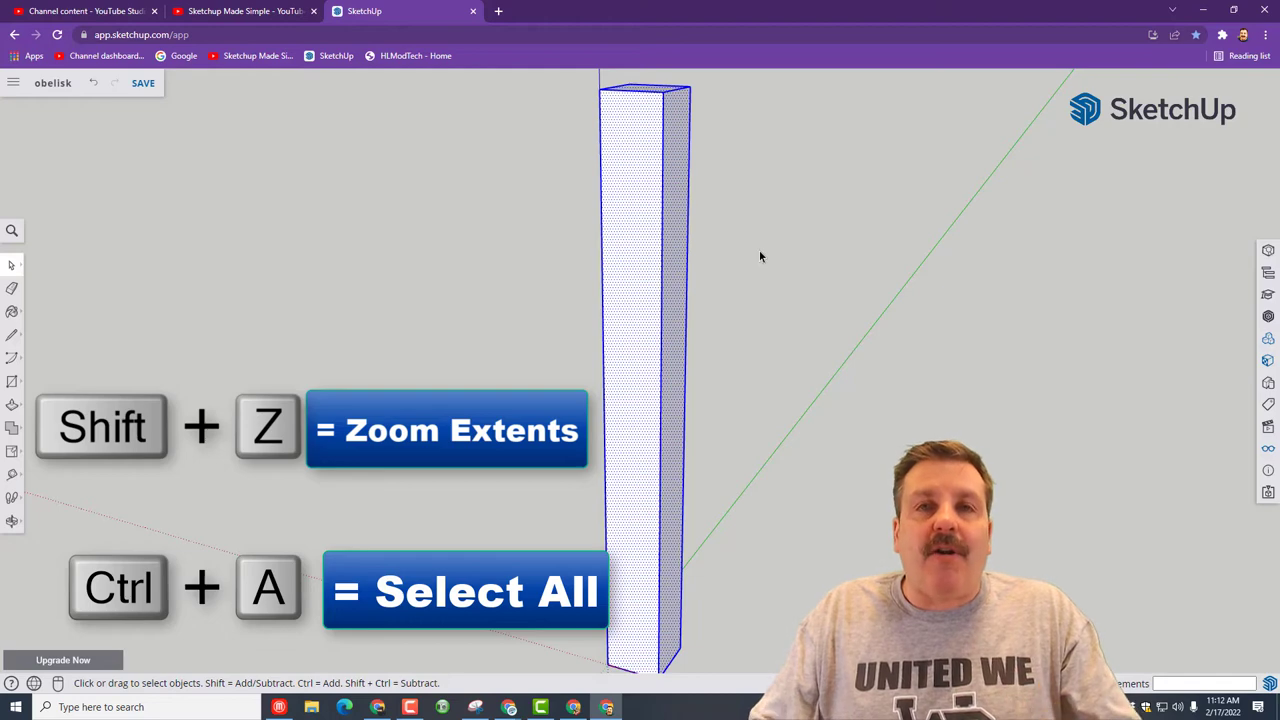
# Orbit to the top of the 20 m column and select its top face
pyautogui.click(758, 251)
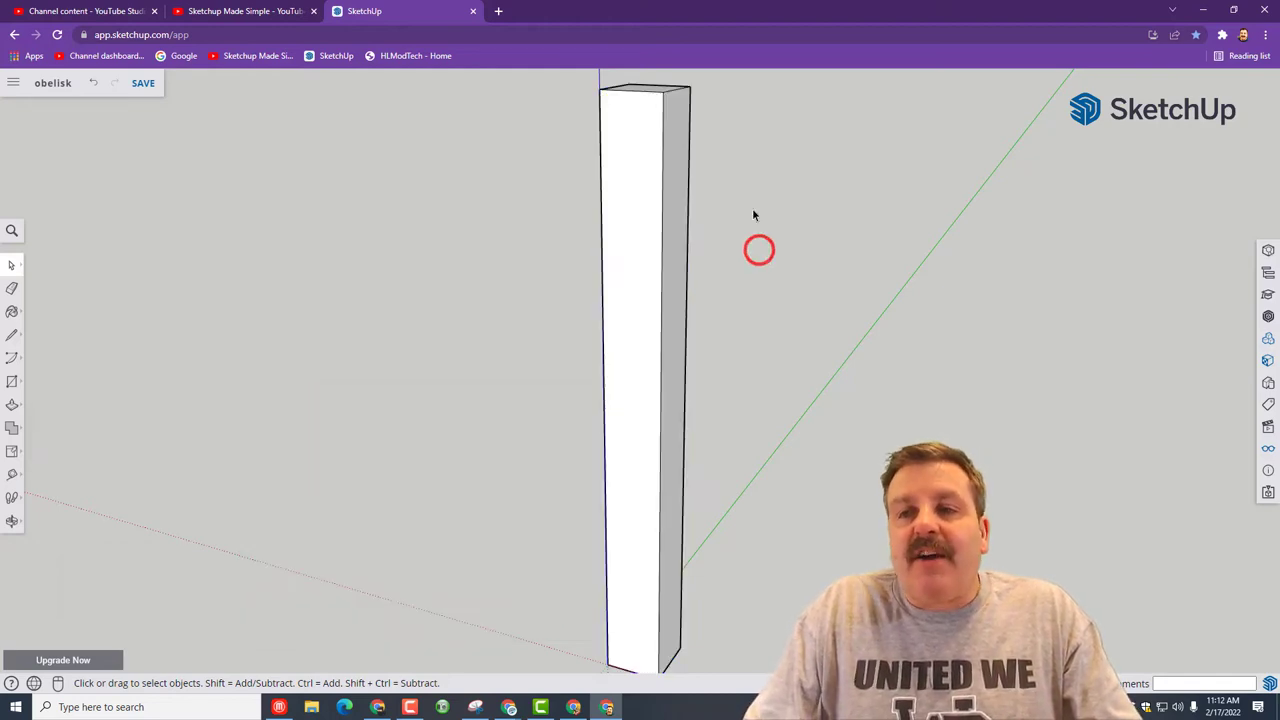
pyautogui.press('o')
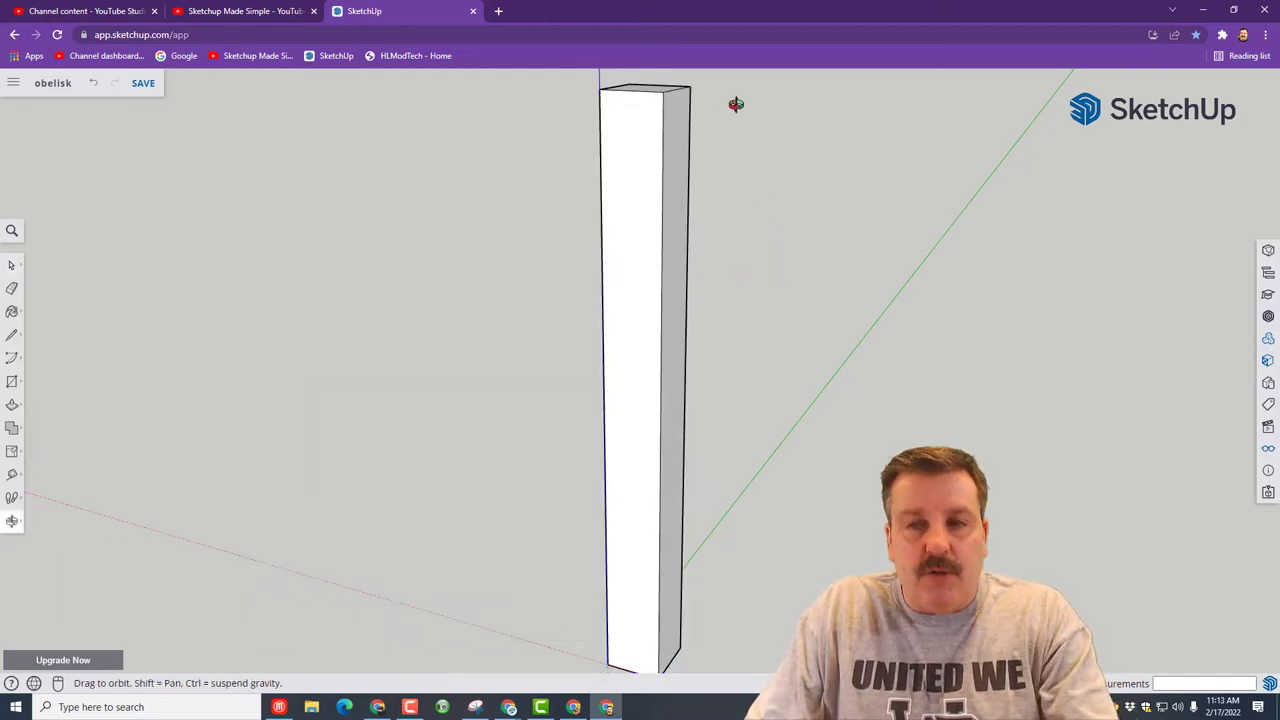
pyautogui.moveTo(737, 106); pyautogui.dragTo(648, 132)
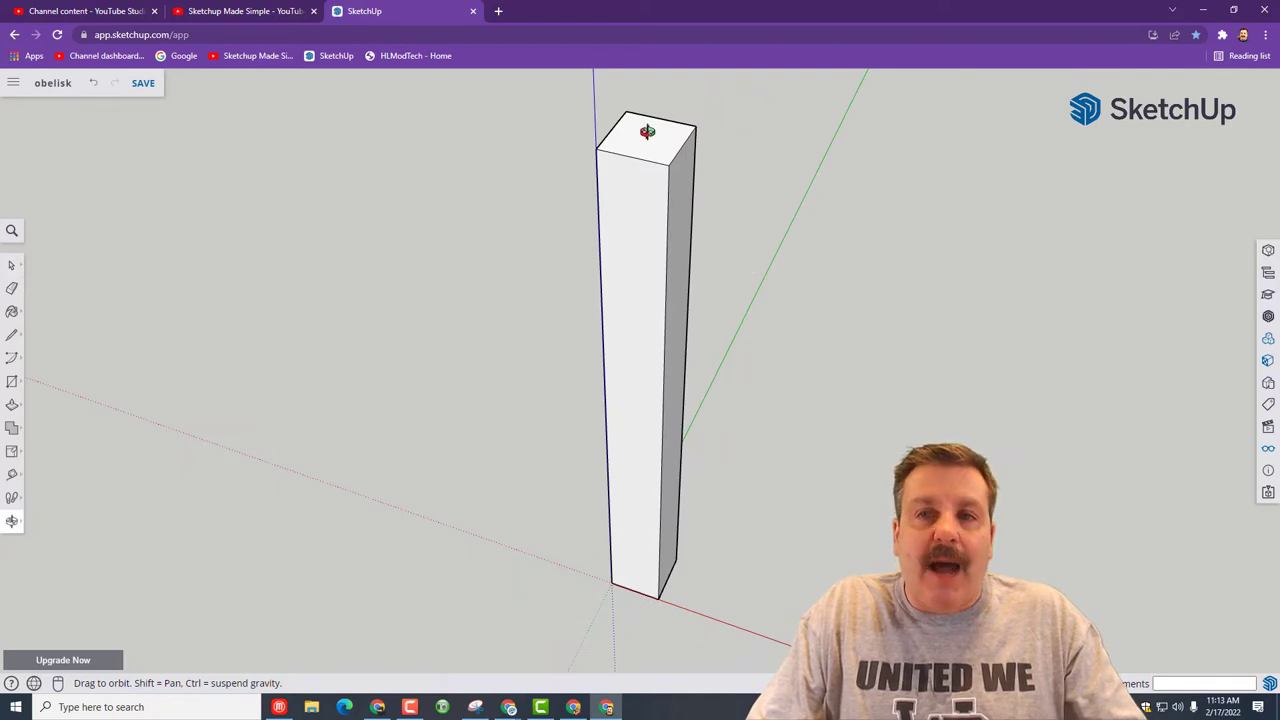
pyautogui.press('space')
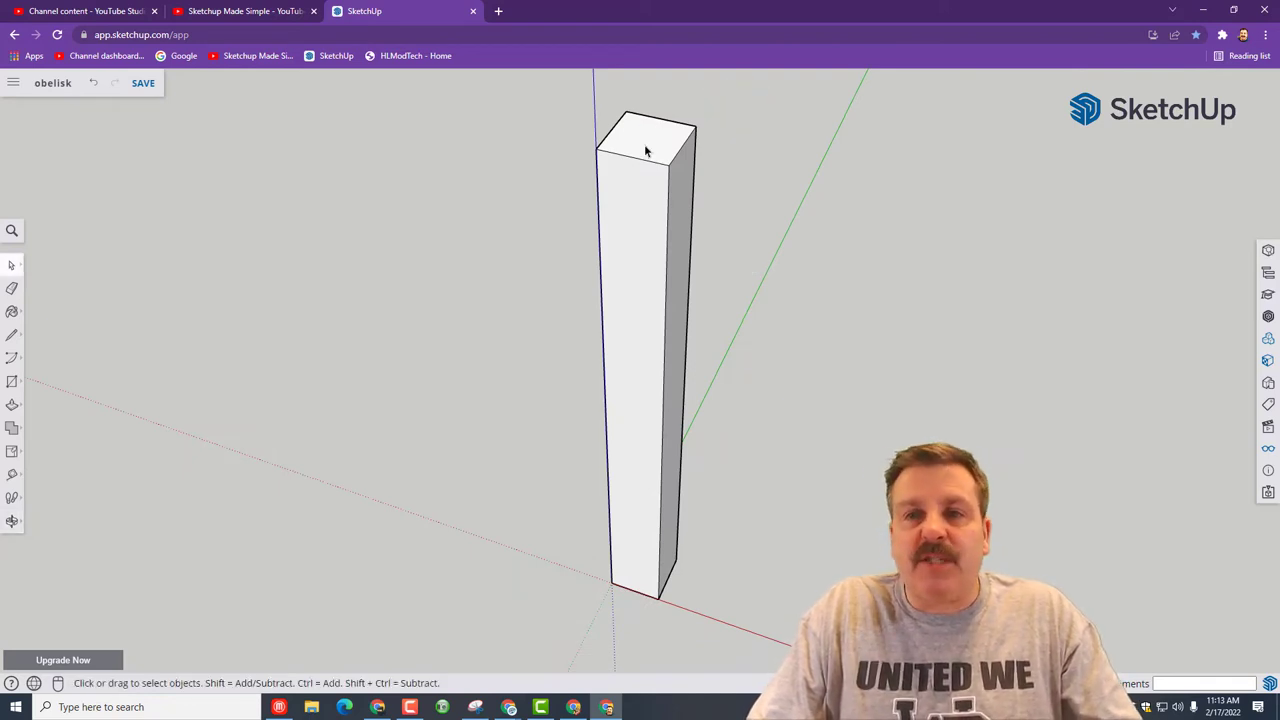
pyautogui.click(645, 145)
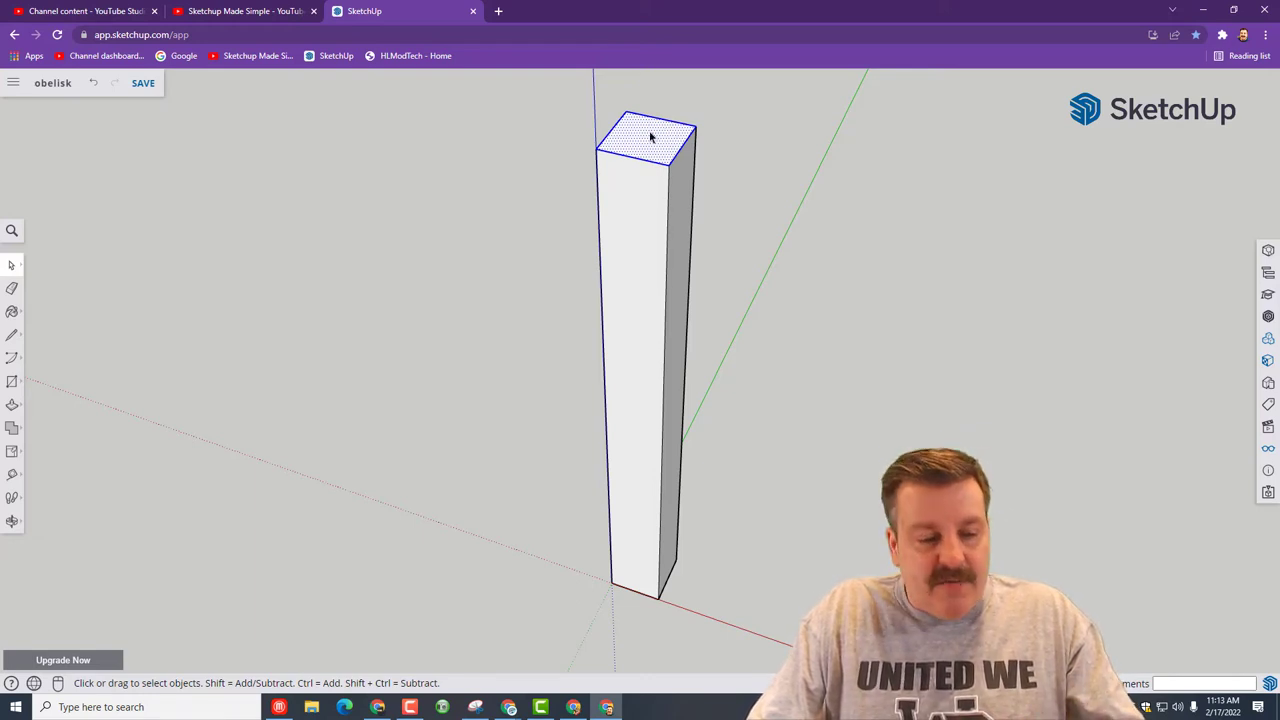
# Scale the column's top face to 0.55 about its centre, after undoing a stray stretch
pyautogui.press('s')
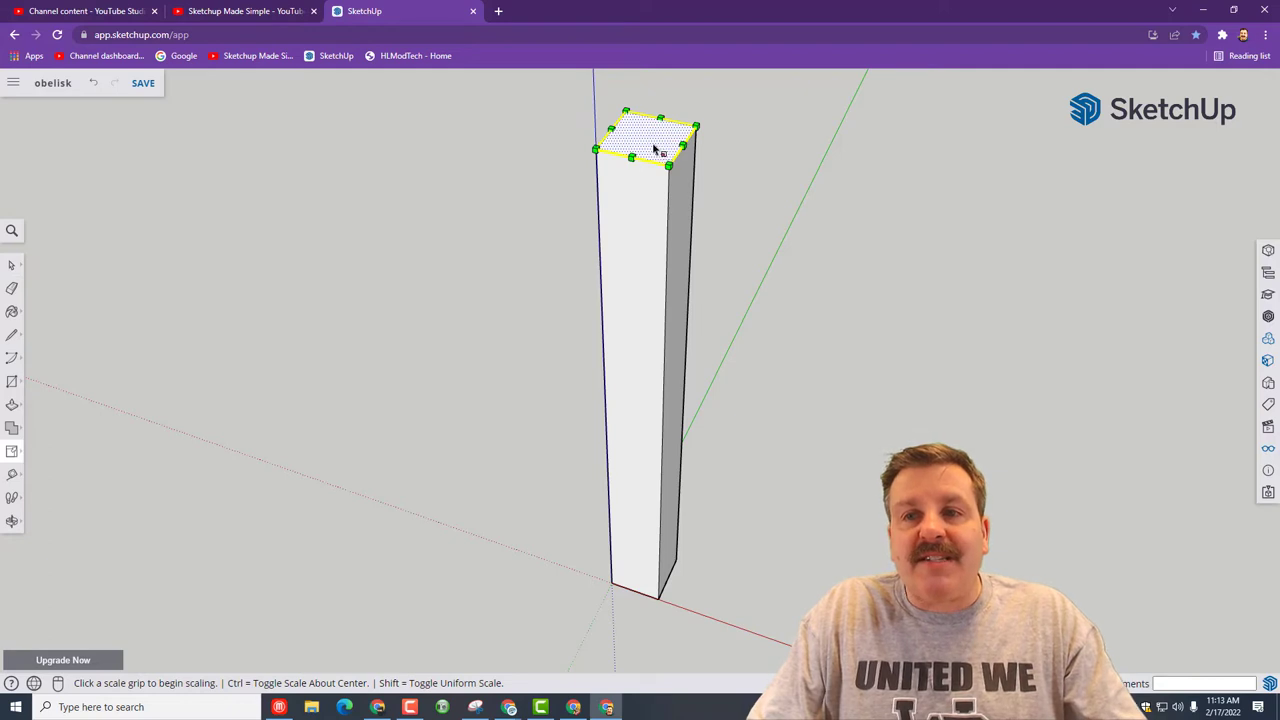
pyautogui.moveTo(683, 146); pyautogui.dragTo(790, 168)
pyautogui.click(93, 83)
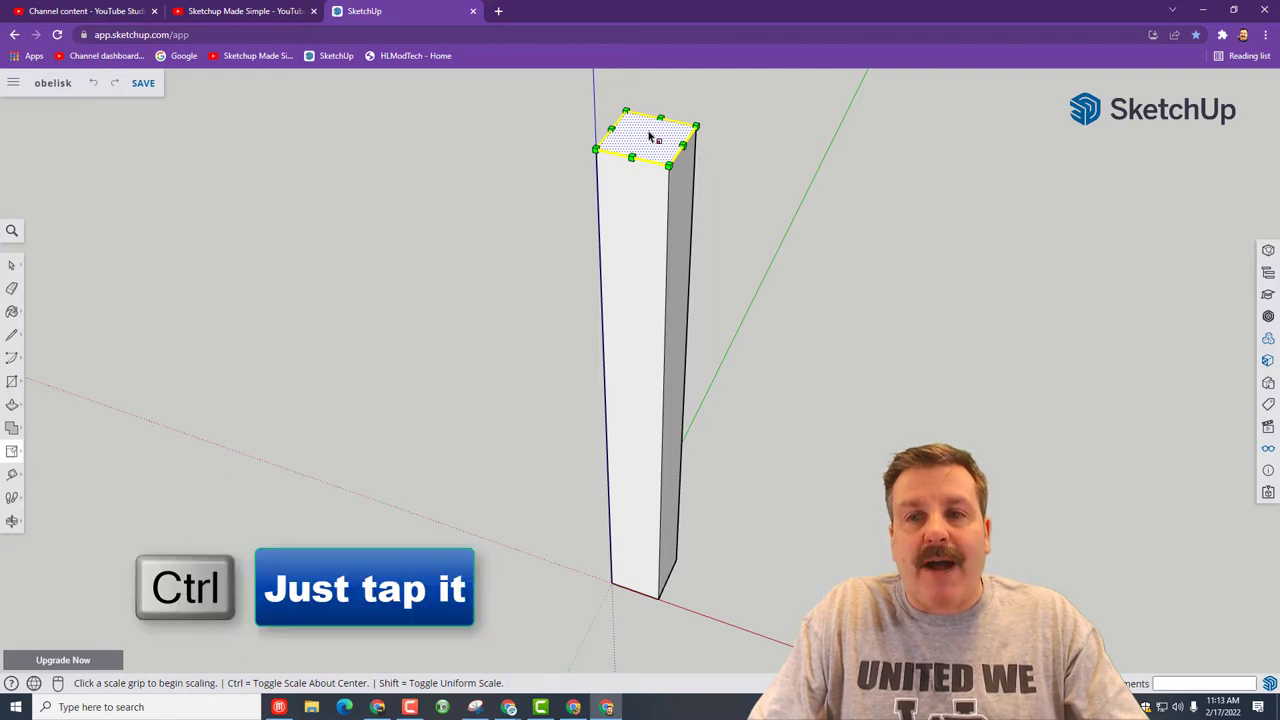
pyautogui.press('ctrl')
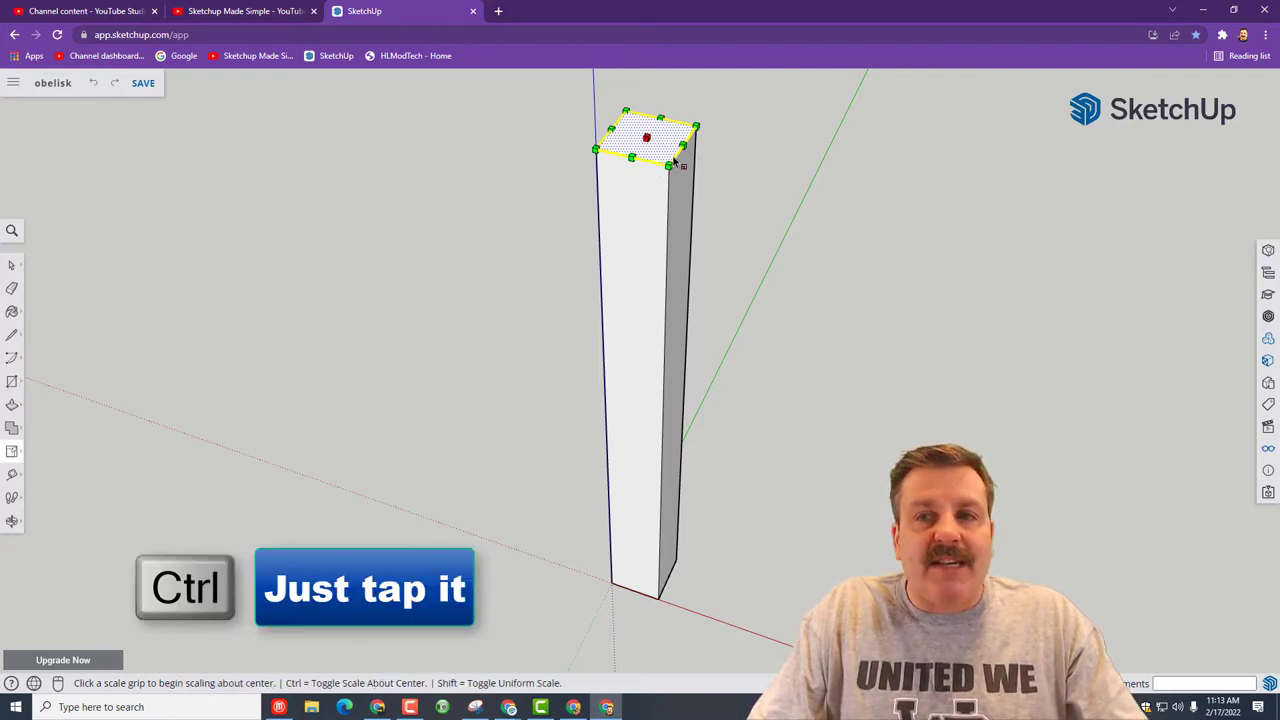
pyautogui.click(675, 160)
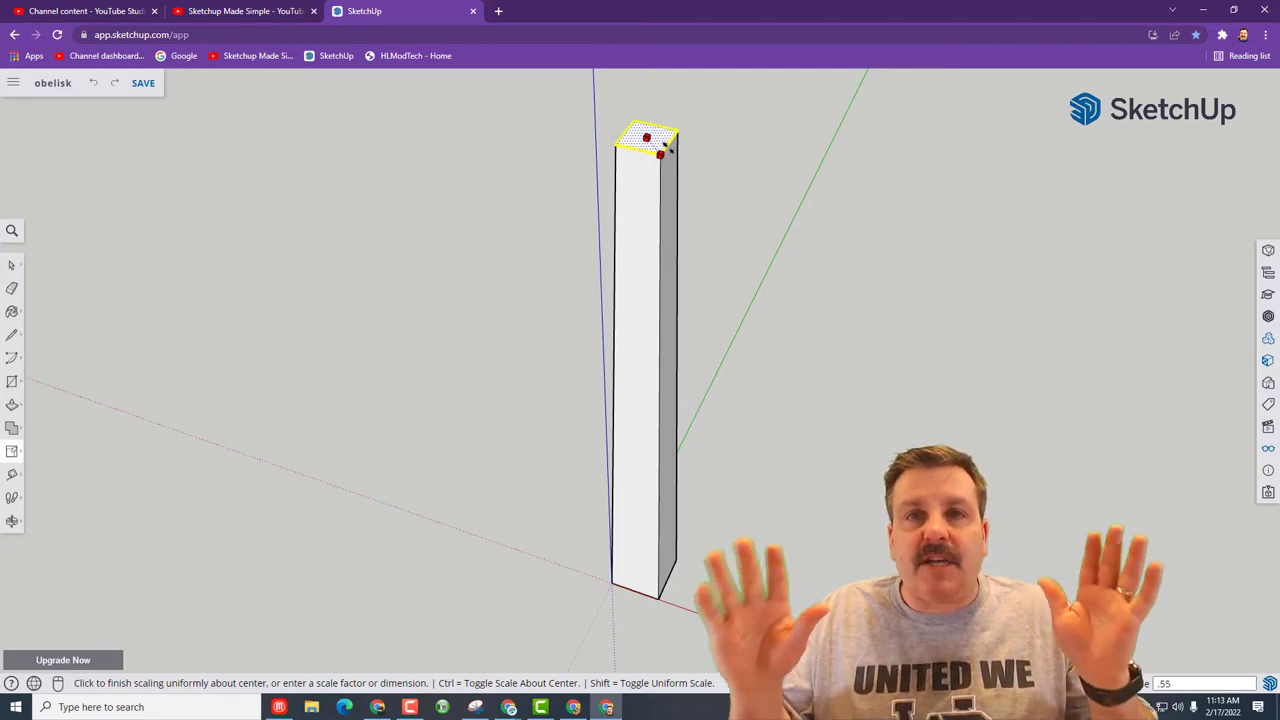
pyautogui.click(668, 146)
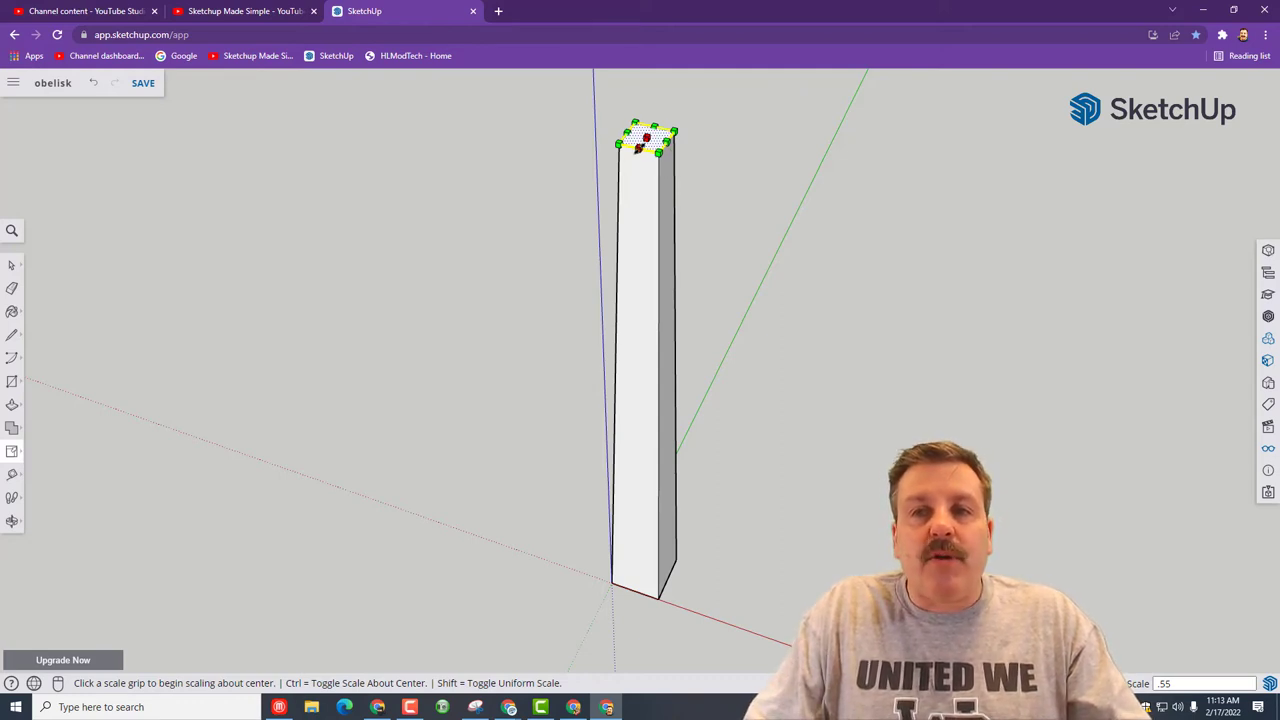
pyautogui.scroll(2, 652, 140)
pyautogui.scroll(4, 652, 140)
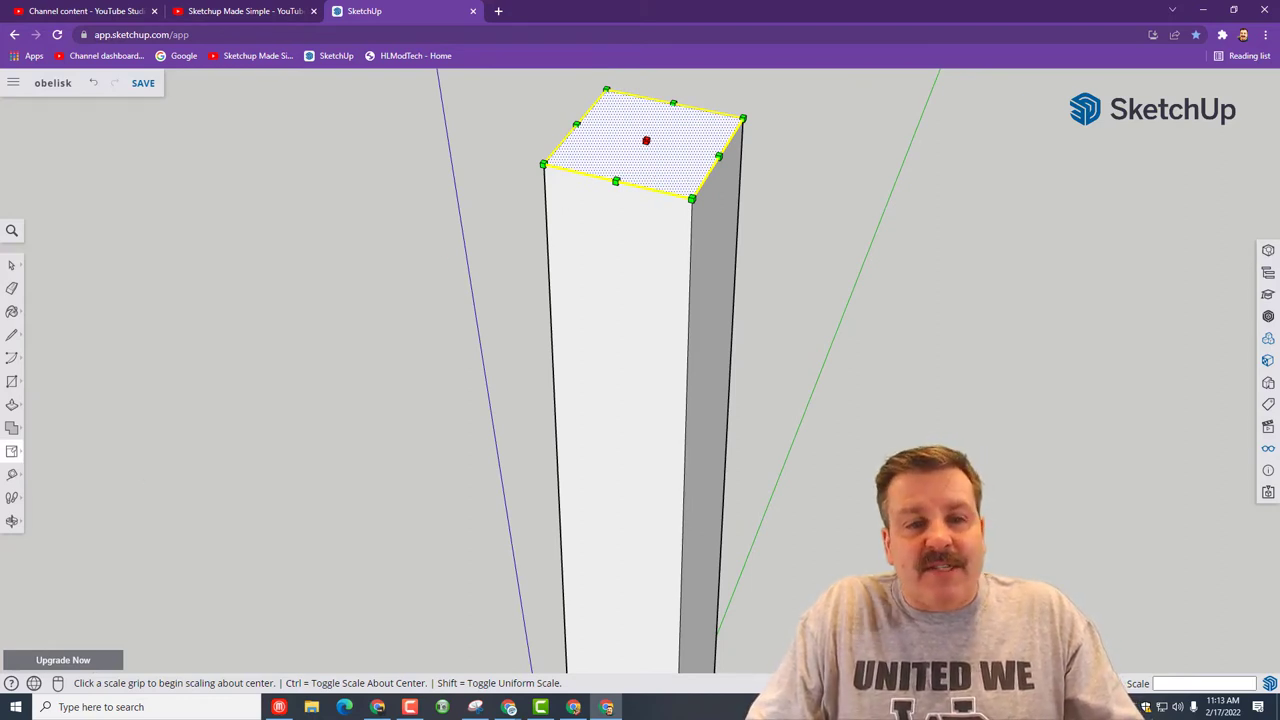
# Dimension the right and front edges of the top face, each 1.10 m
pyautogui.click(12, 474)
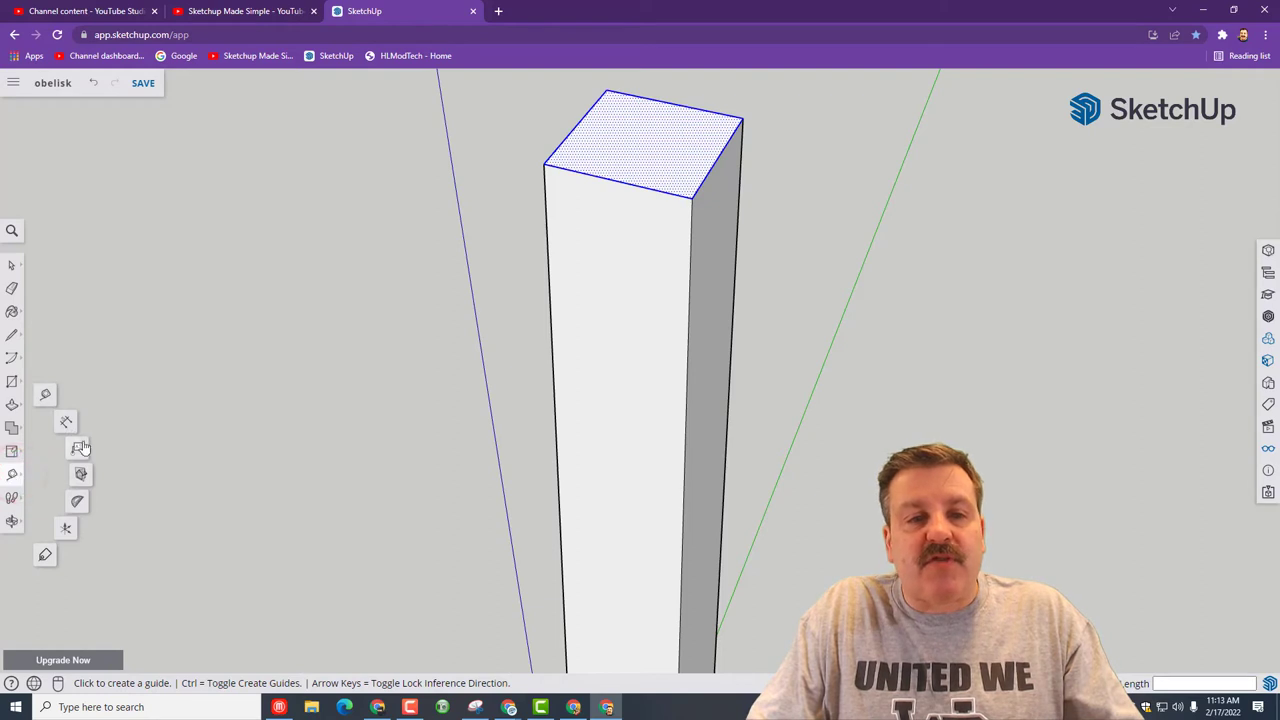
pyautogui.click(67, 421)
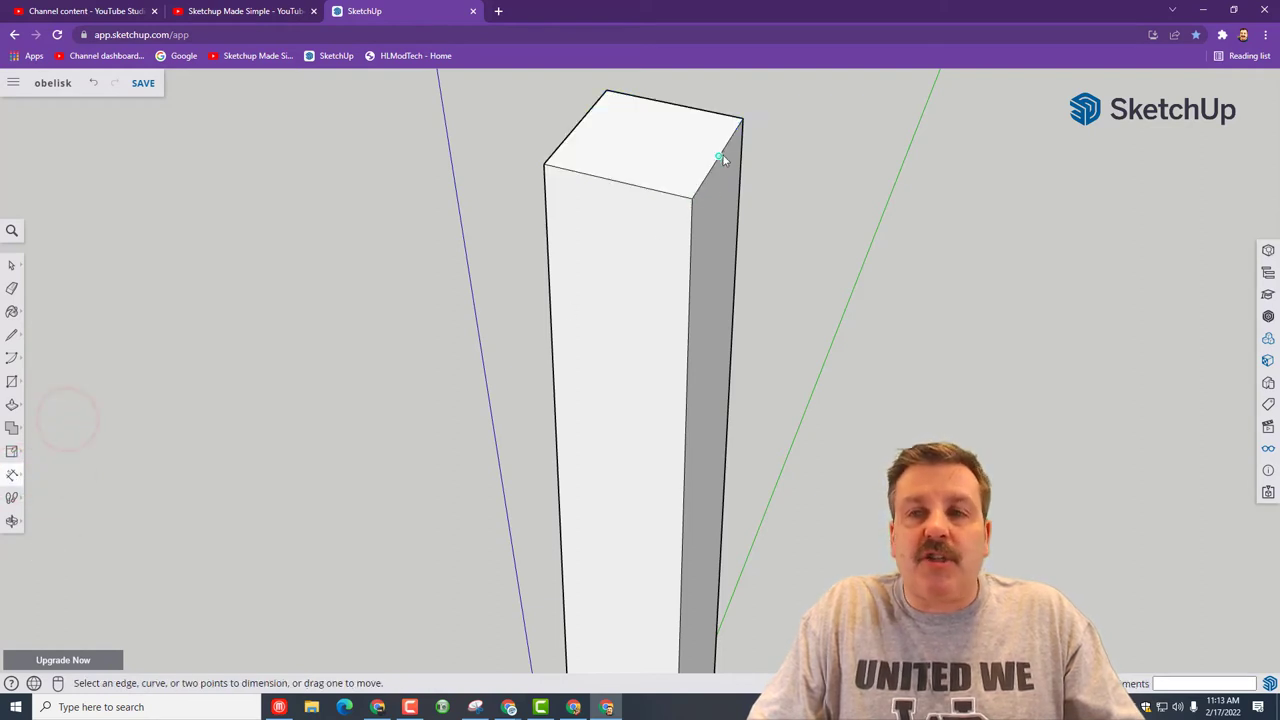
pyautogui.click(741, 118)
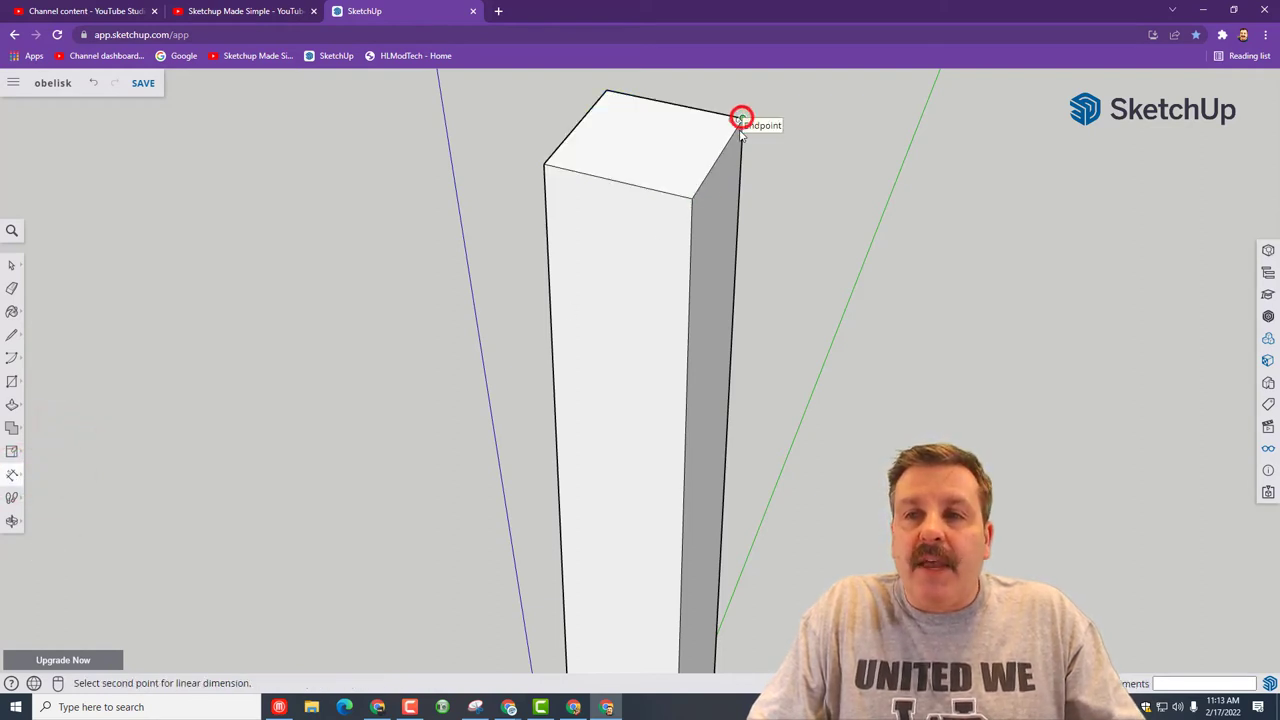
pyautogui.click(691, 197)
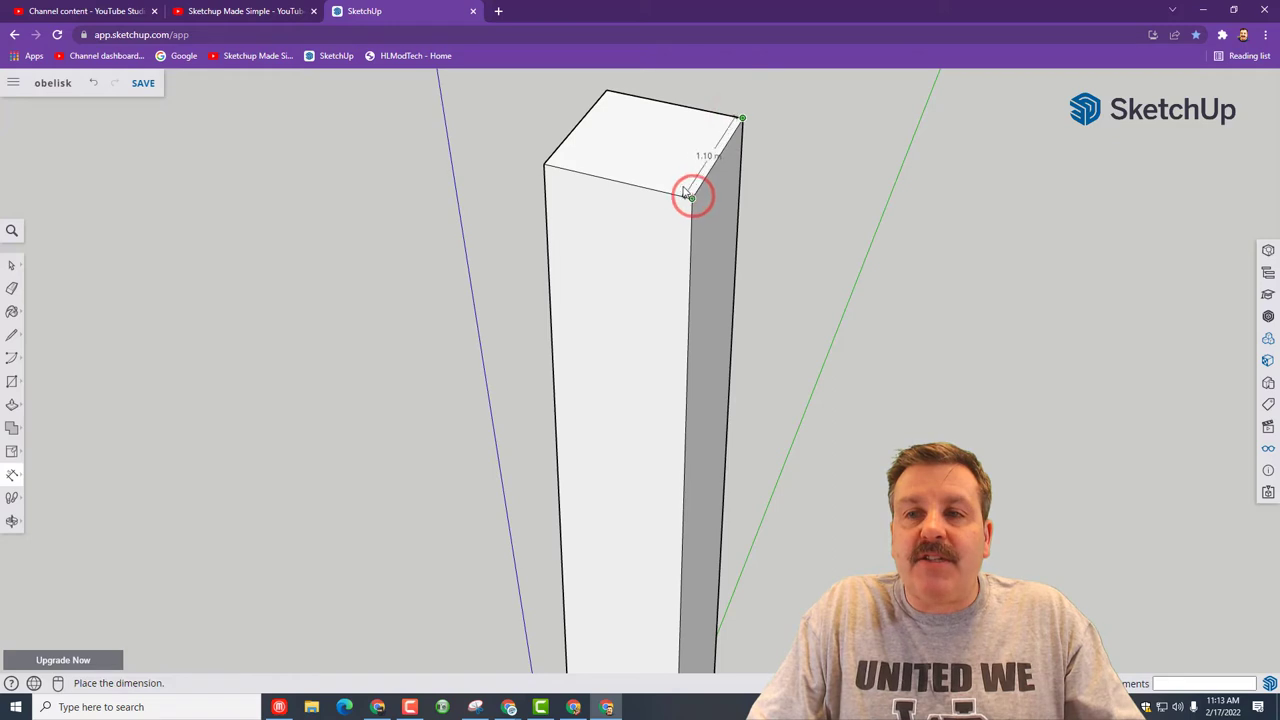
pyautogui.click(735, 208)
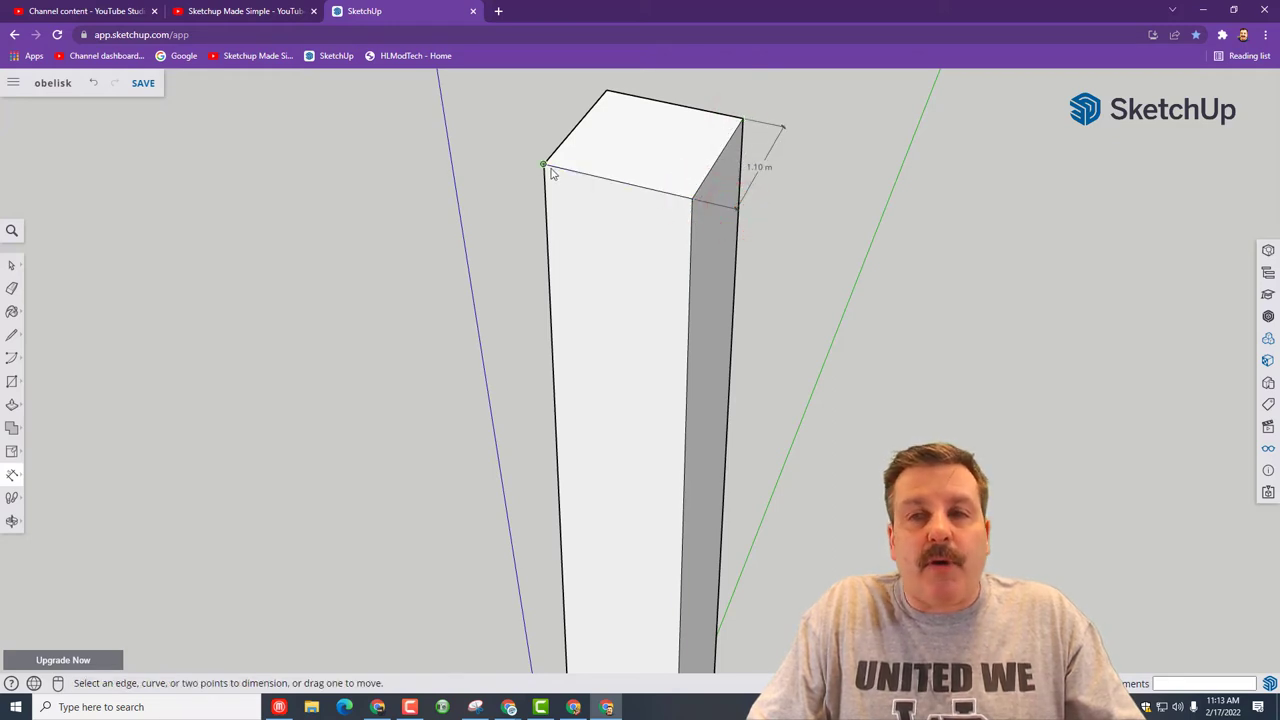
pyautogui.click(543, 163)
pyautogui.click(689, 200)
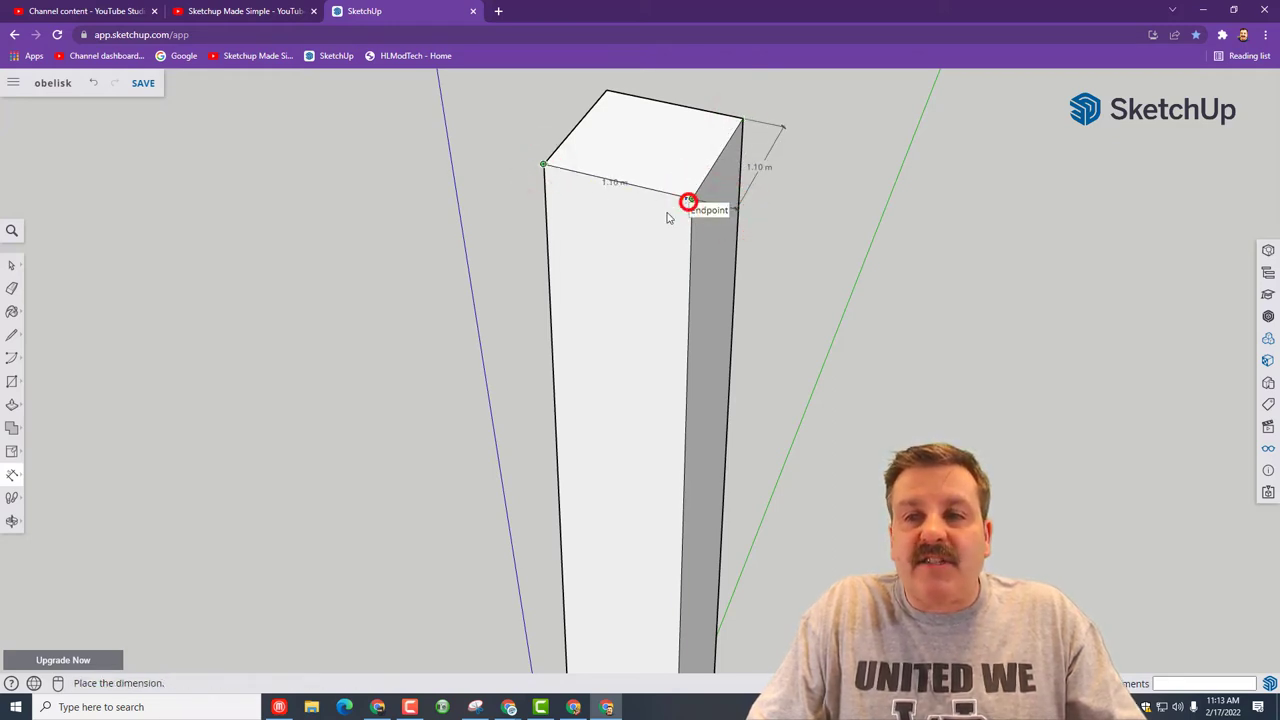
pyautogui.click(622, 222)
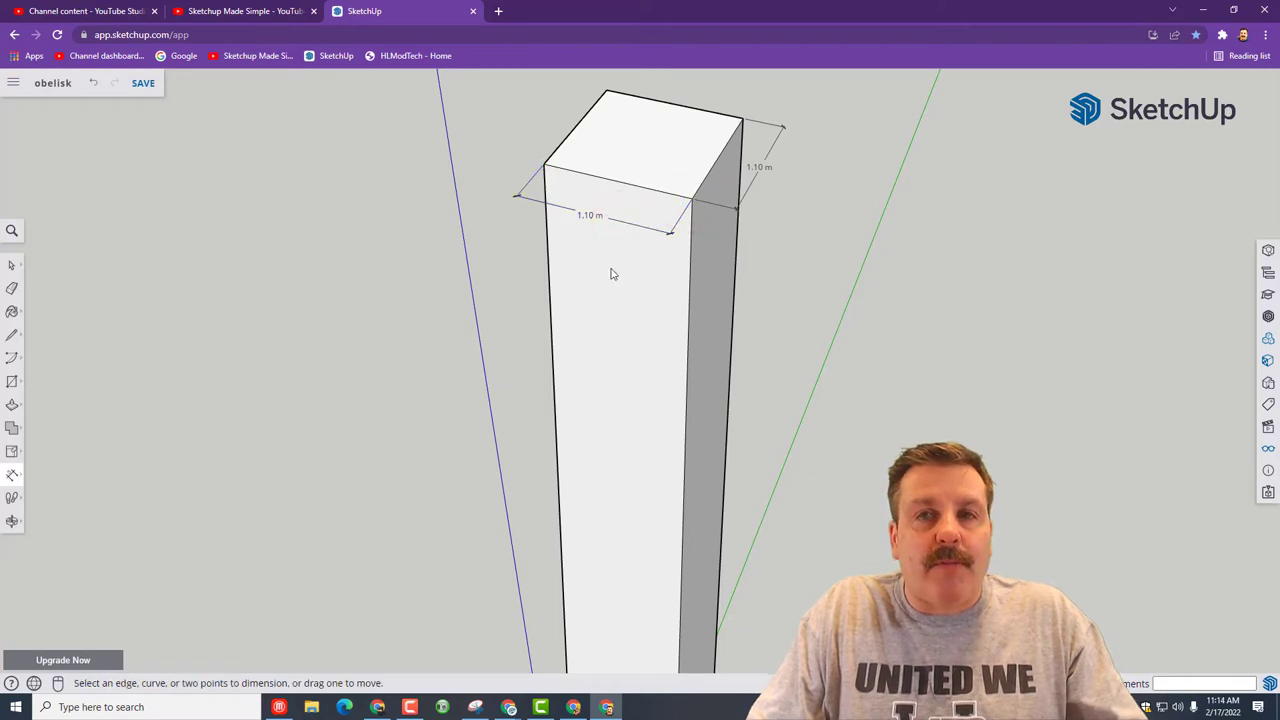
# Begin a tape-measure guide from the front top edge
pyautogui.moveTo(612, 274); pyautogui.dragTo(640, 177, button='middle')
pyautogui.press('t')
pyautogui.click(637, 183)
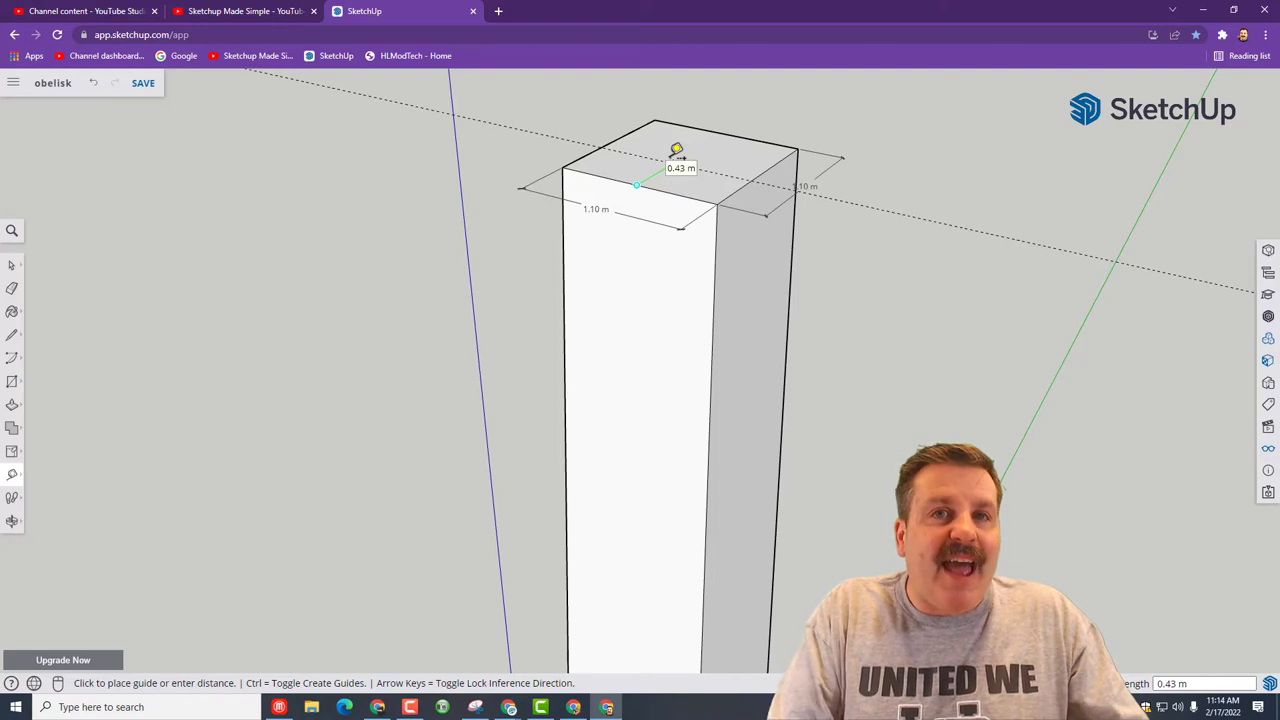
# Place a guide 0.55 m in from the front edge across the top face
pyautogui.write('.55')
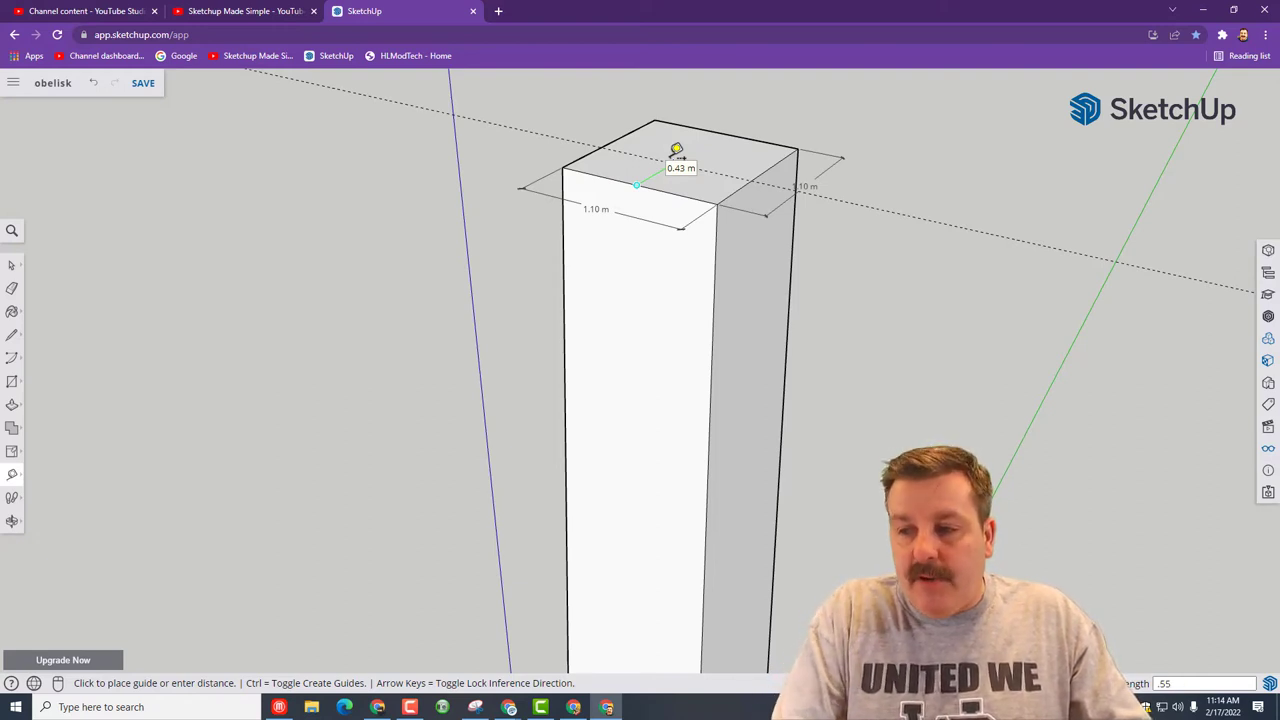
pyautogui.press('Return')
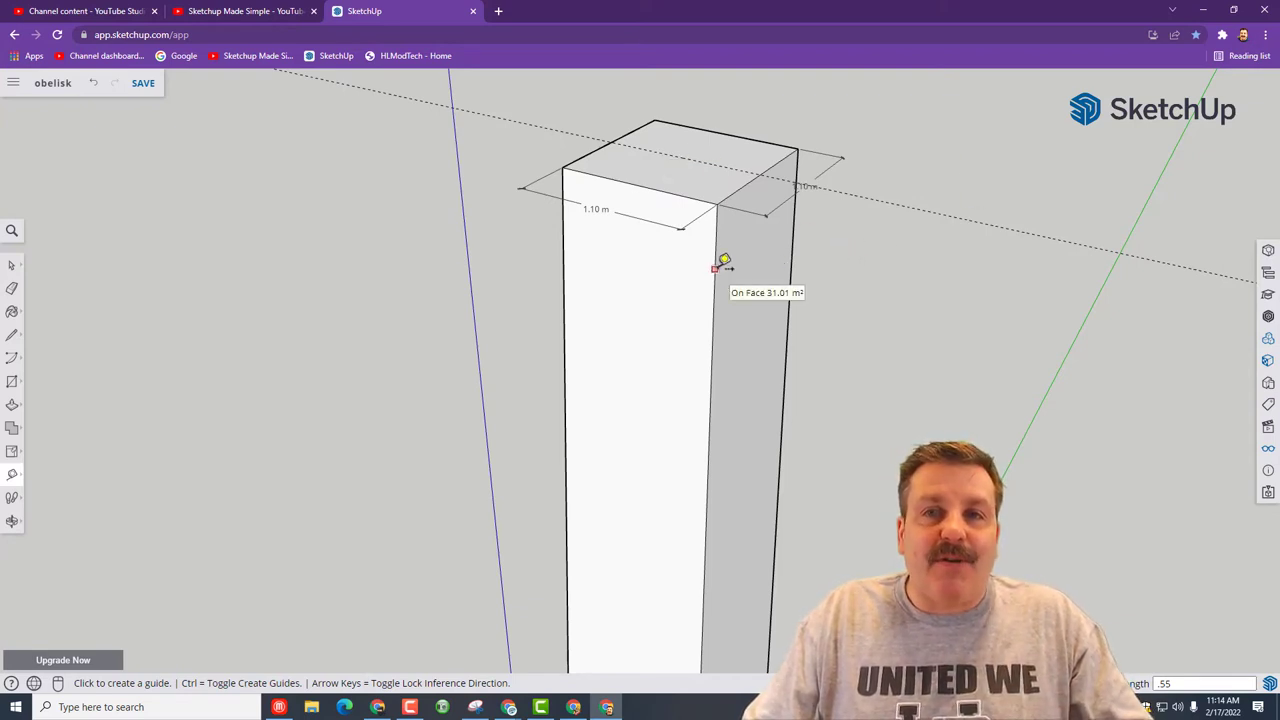
pyautogui.press('l')
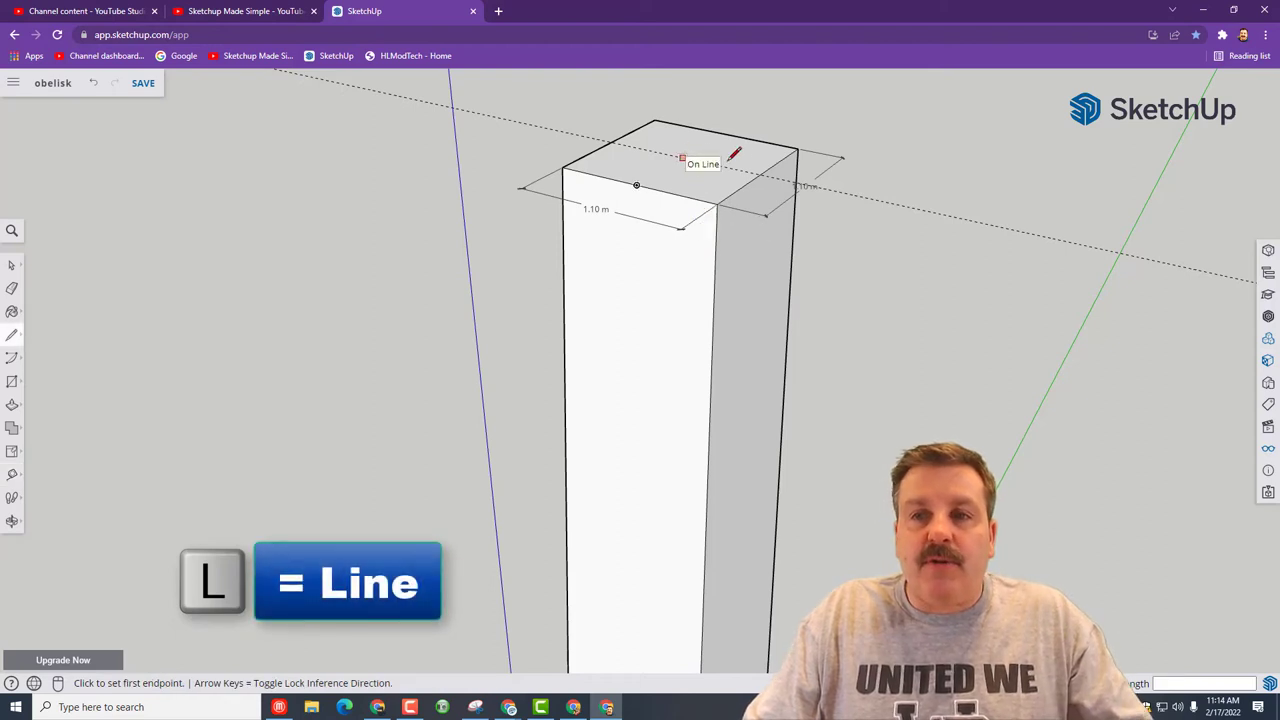
# Draw a vertical line up from the top face's centre guide to mark the apex
pyautogui.click(682, 157)
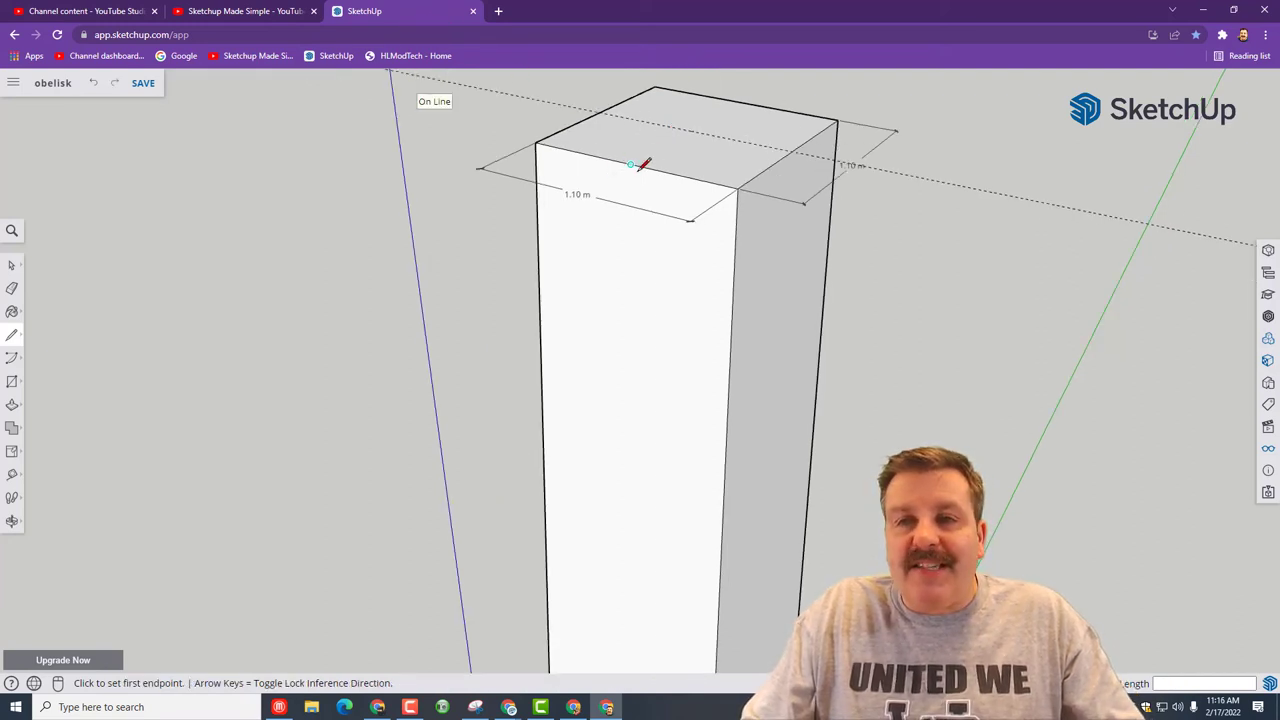
pyautogui.click(690, 131)
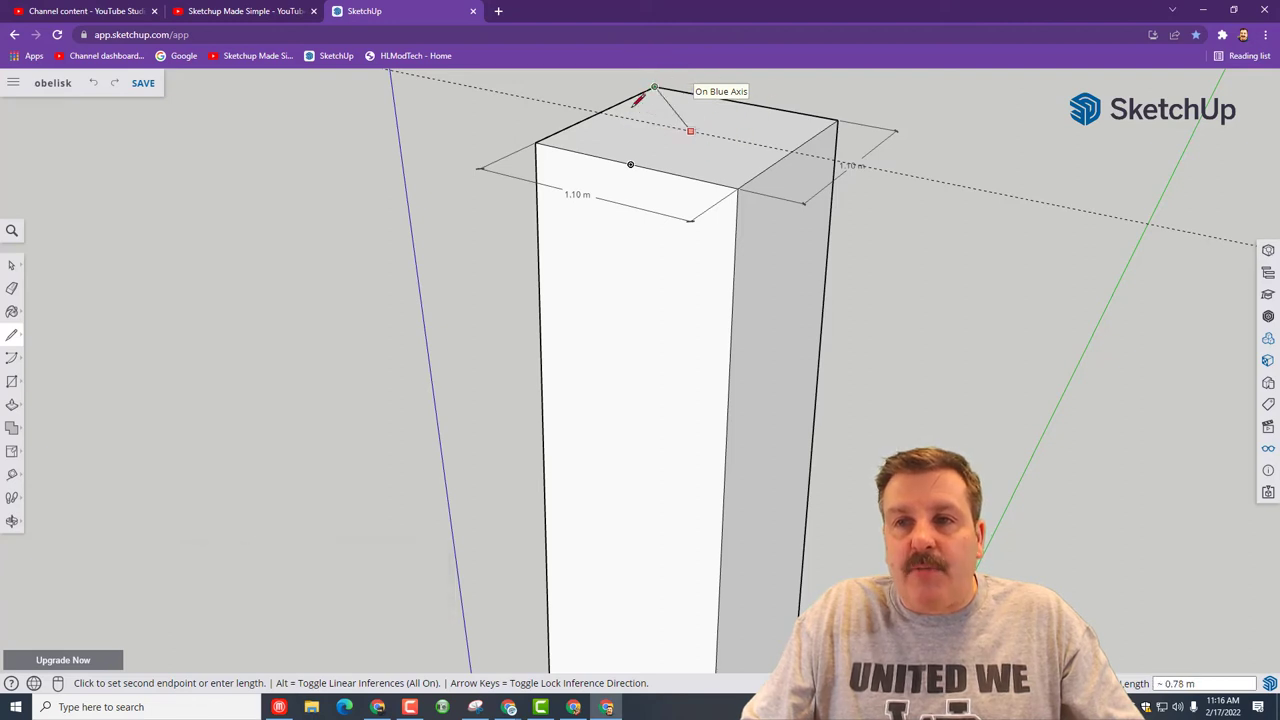
pyautogui.click(697, 74)
pyautogui.scroll(3, 710, 170)
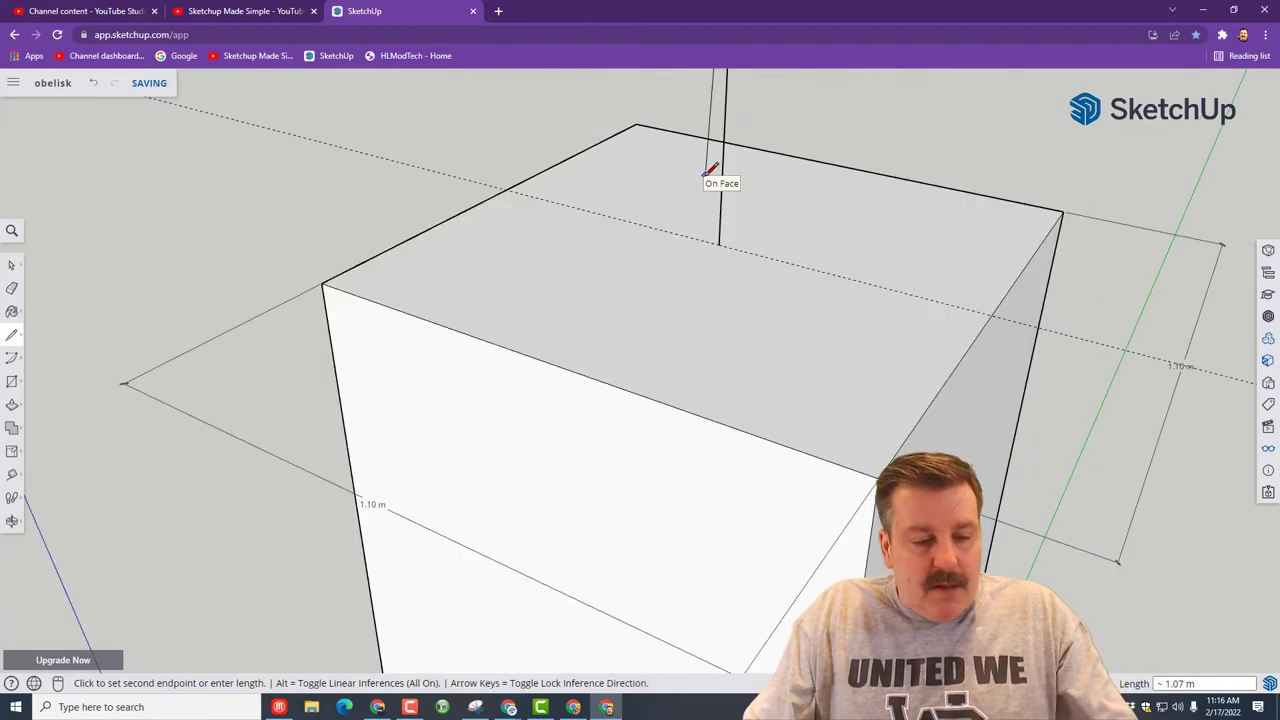
pyautogui.hotkey('shift', 'z')
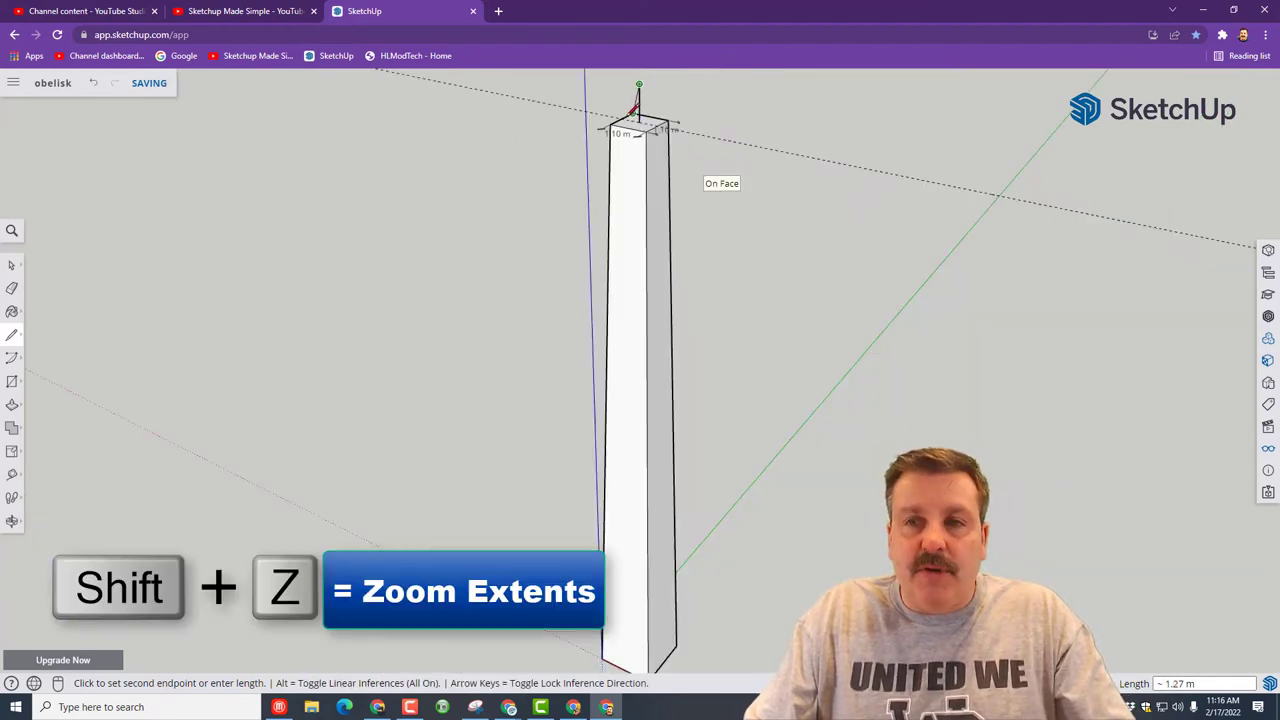
pyautogui.scroll(5, 646, 141)
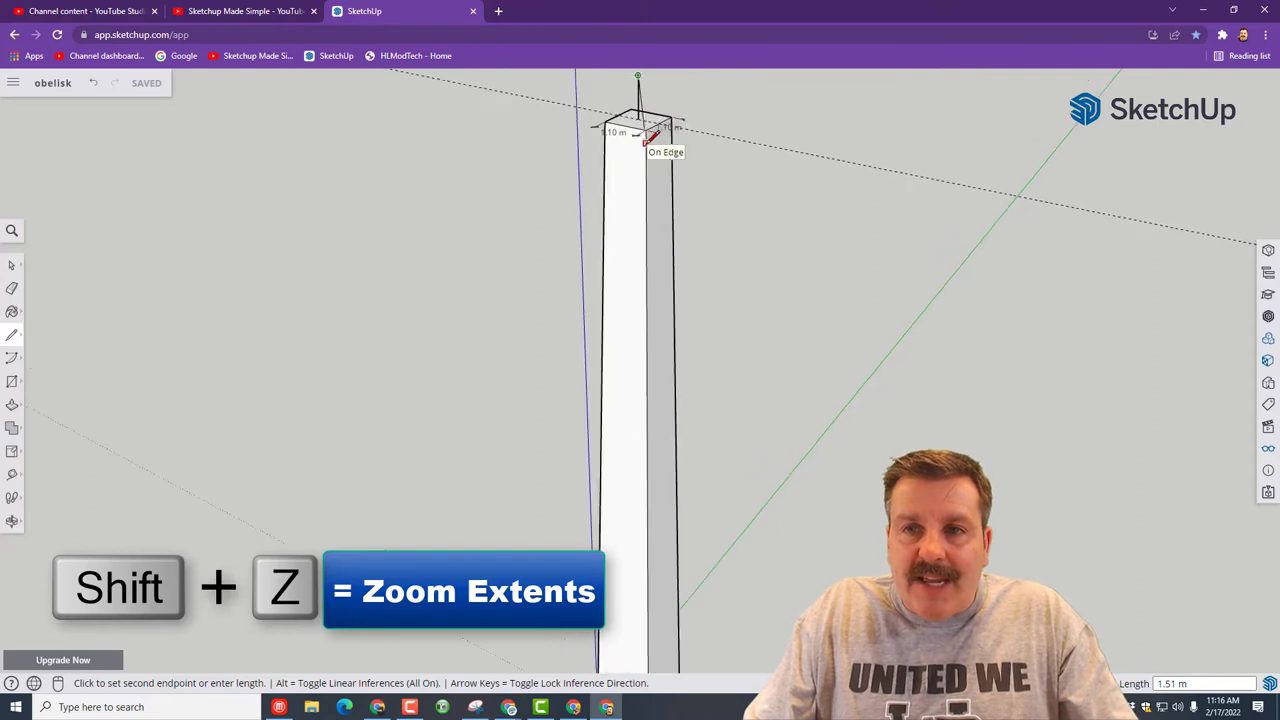
# Draw the front top-face edge and the apex-to-front-right-corner edge, forming the first cap face
pyautogui.press('o')
pyautogui.moveTo(646, 110); pyautogui.dragTo(477, 354)
pyautogui.press('h')
pyautogui.scroll(3, 549, 340)
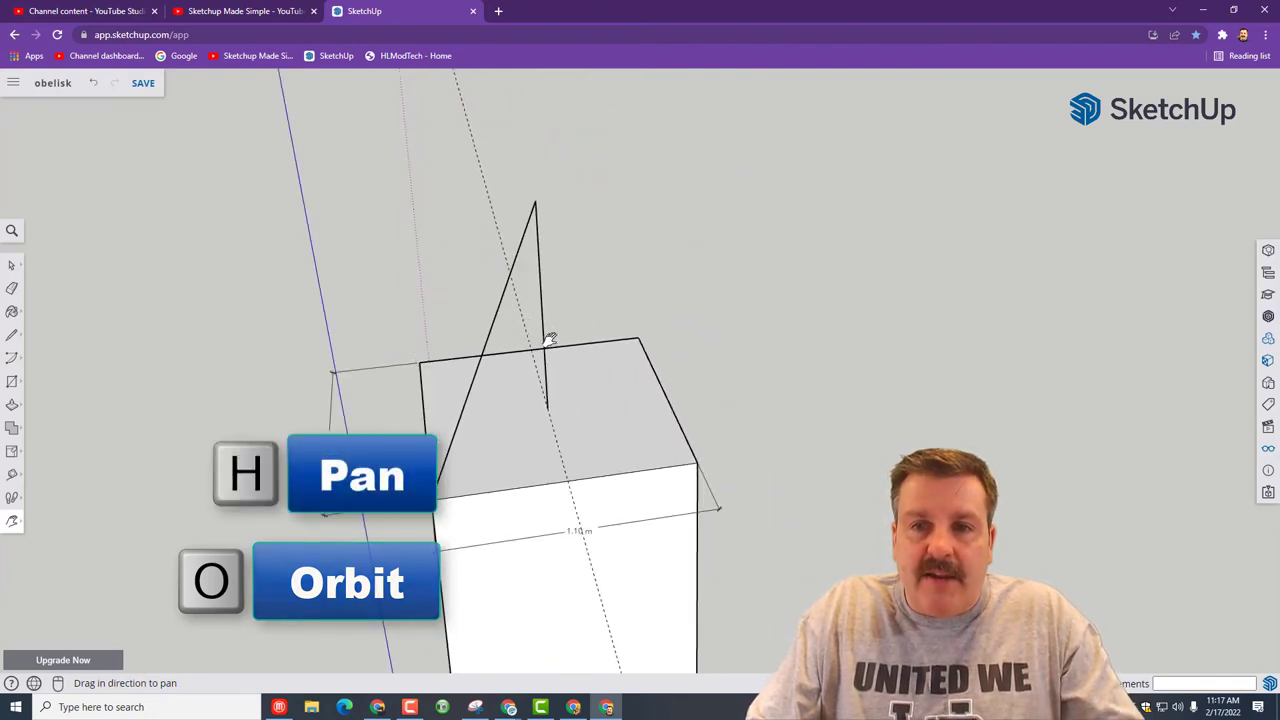
pyautogui.press('l')
pyautogui.click(431, 498)
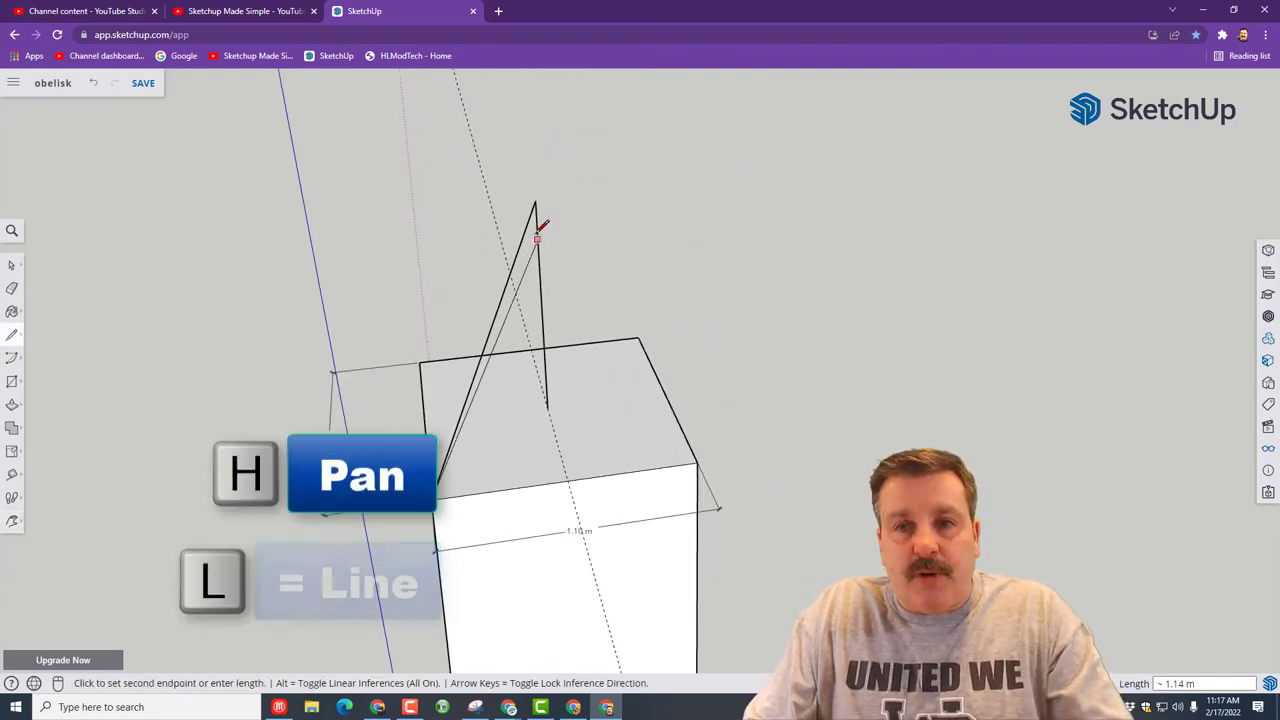
pyautogui.click(698, 462)
pyautogui.click(535, 202)
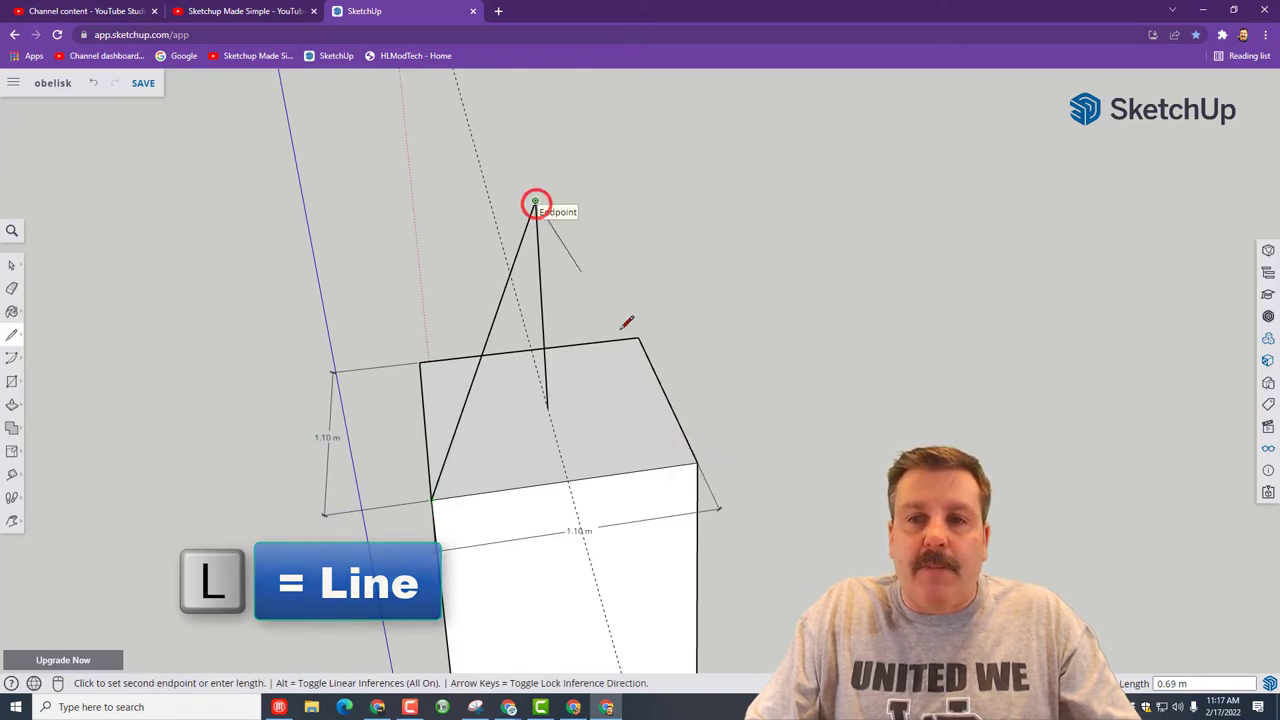
pyautogui.click(699, 462)
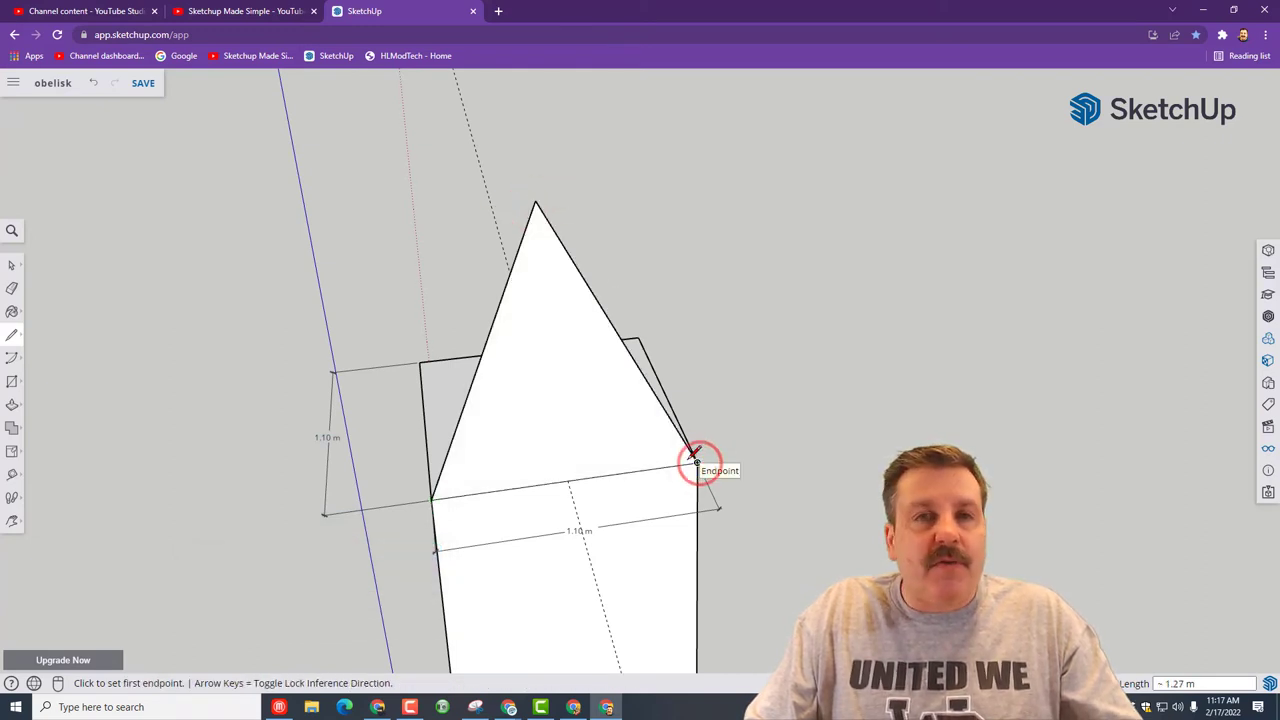
# Orbit to the next side and draw an edge from the apex to the right front corner
pyautogui.press('o')
pyautogui.moveTo(826, 211); pyautogui.dragTo(114, 246)
pyautogui.press('l')
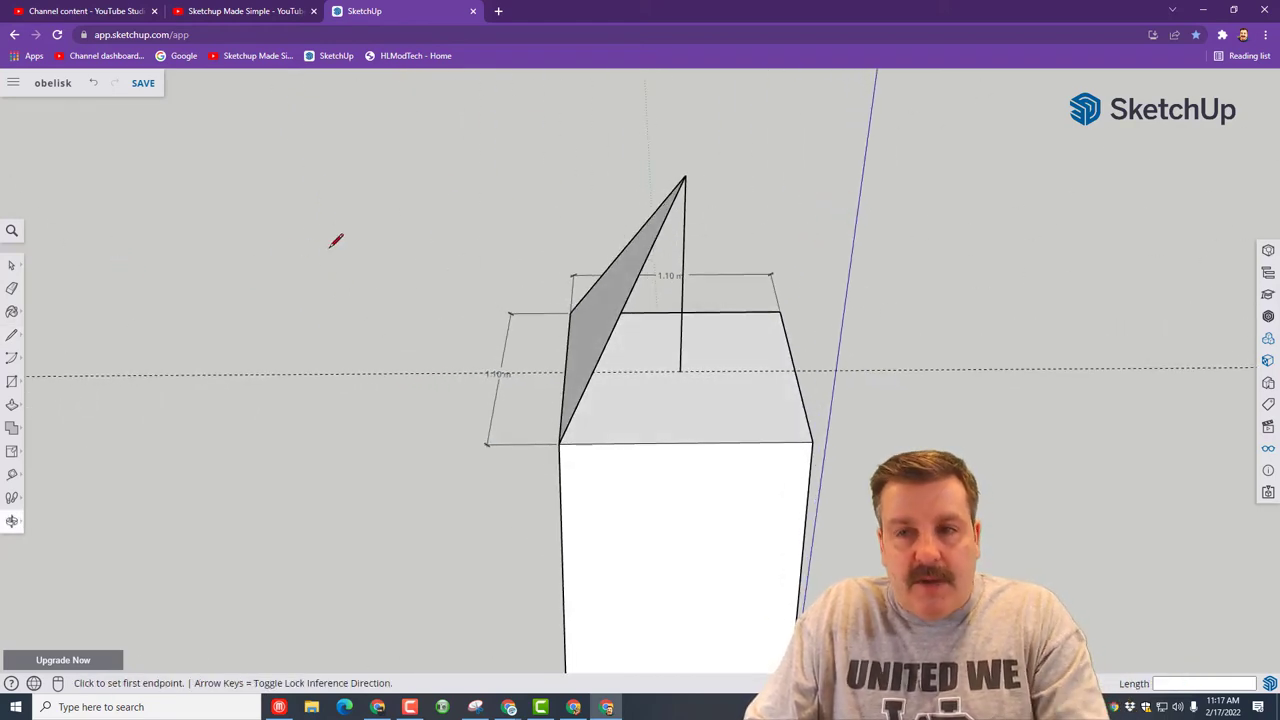
pyautogui.click(685, 176)
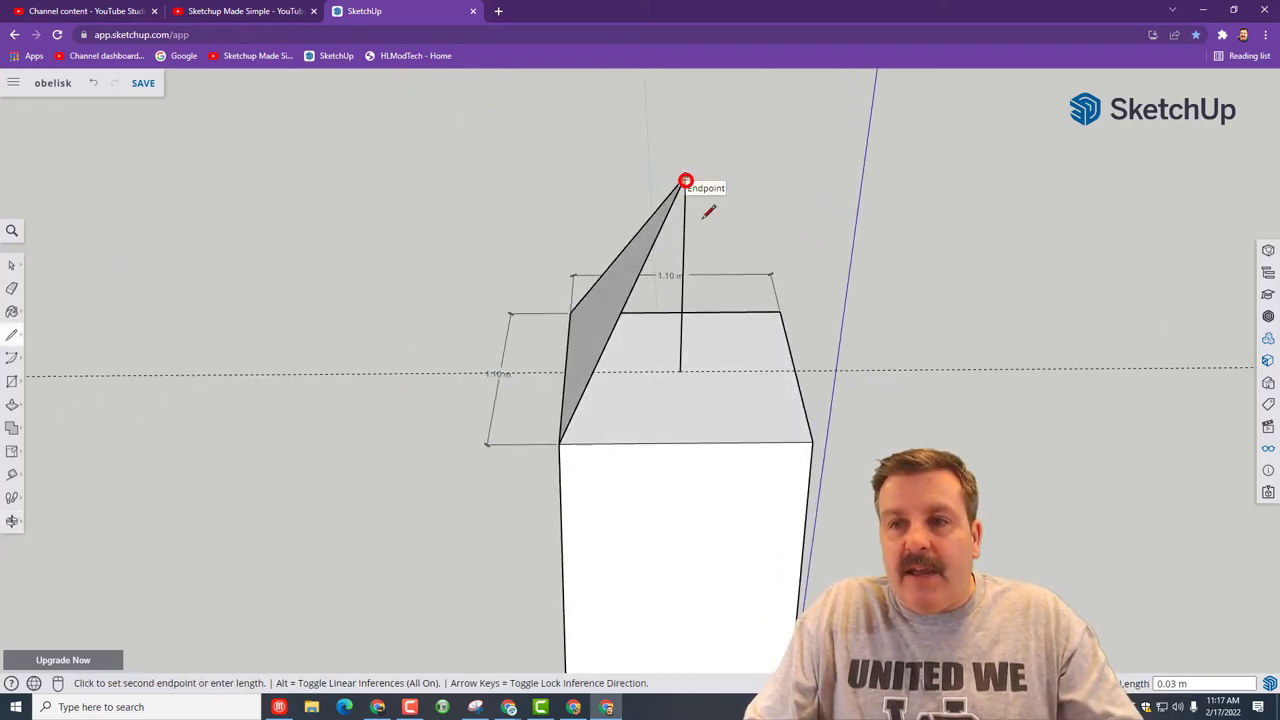
pyautogui.click(812, 442)
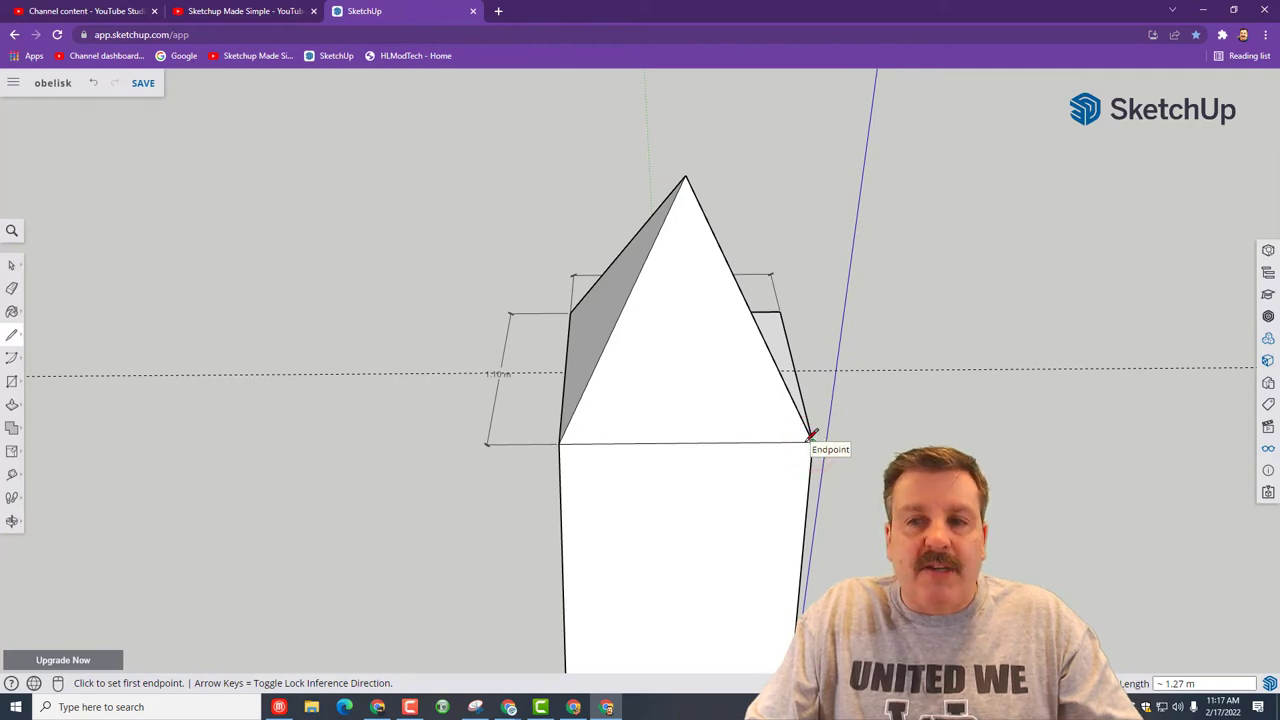
# Draw the last apex-to-corner edge to close the final cap face, then orbit to check the cap
pyautogui.press('o')
pyautogui.moveTo(926, 306); pyautogui.dragTo(271, 320)
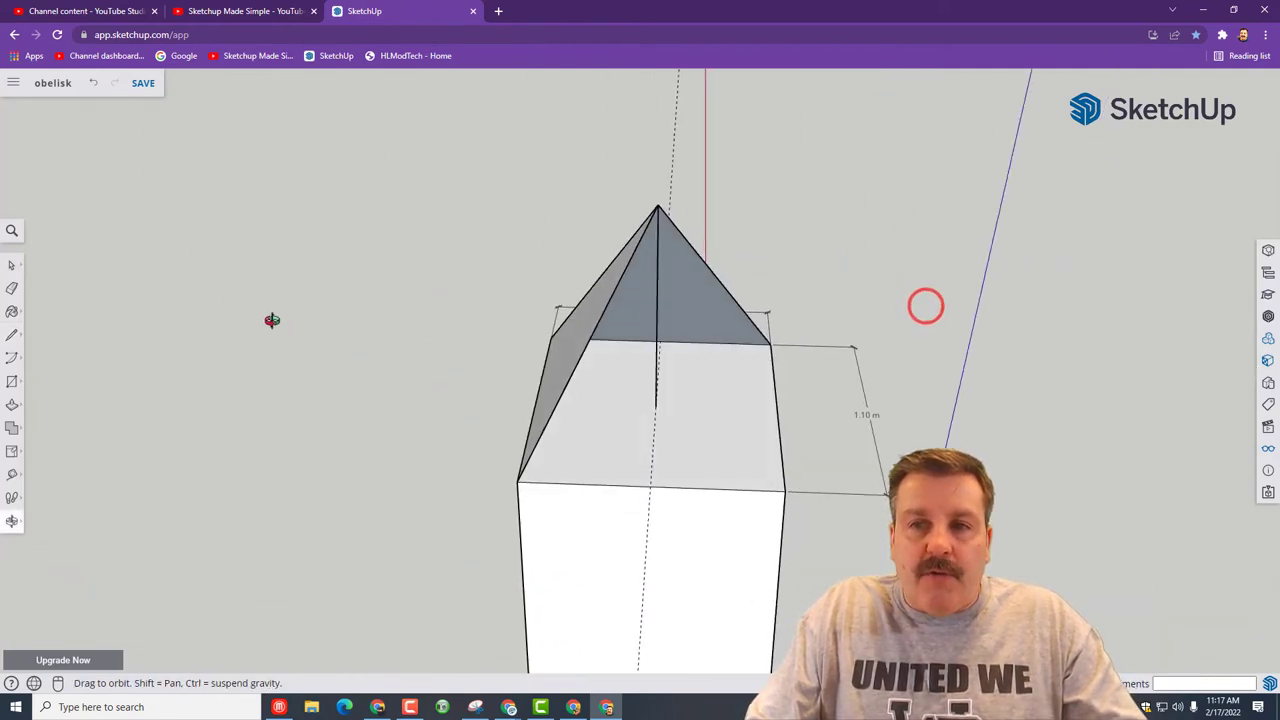
pyautogui.press('l')
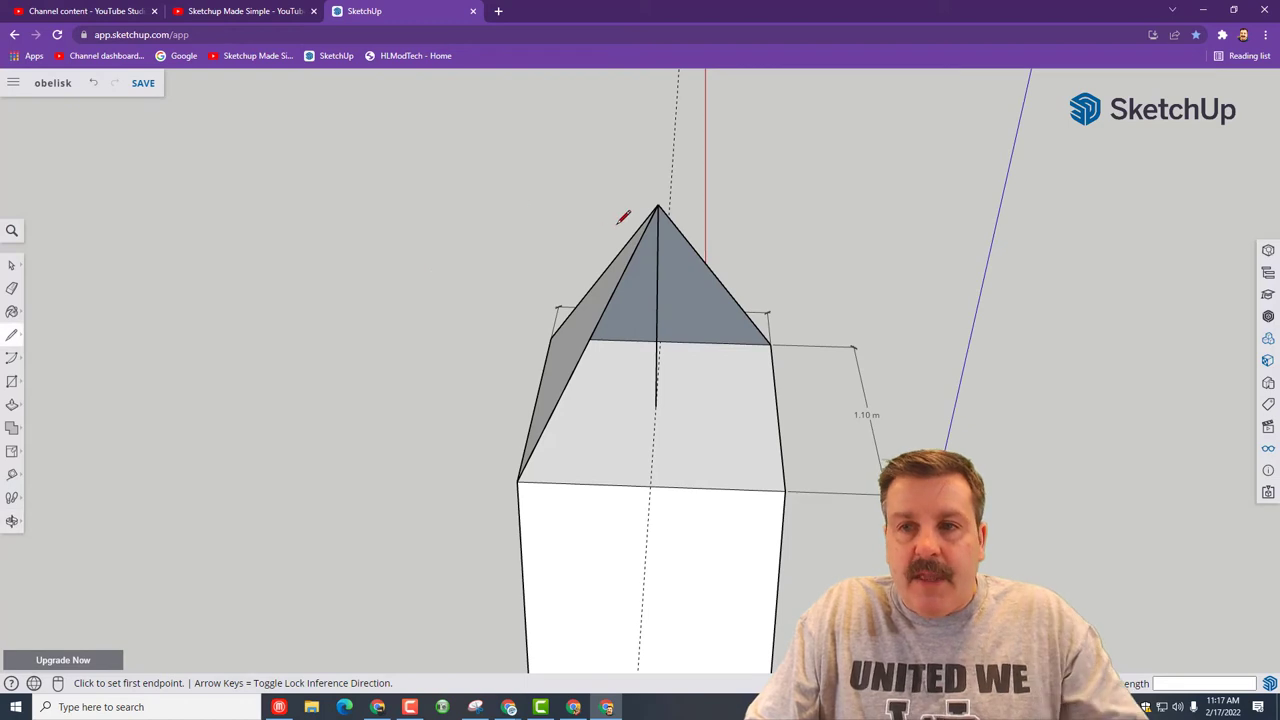
pyautogui.click(657, 205)
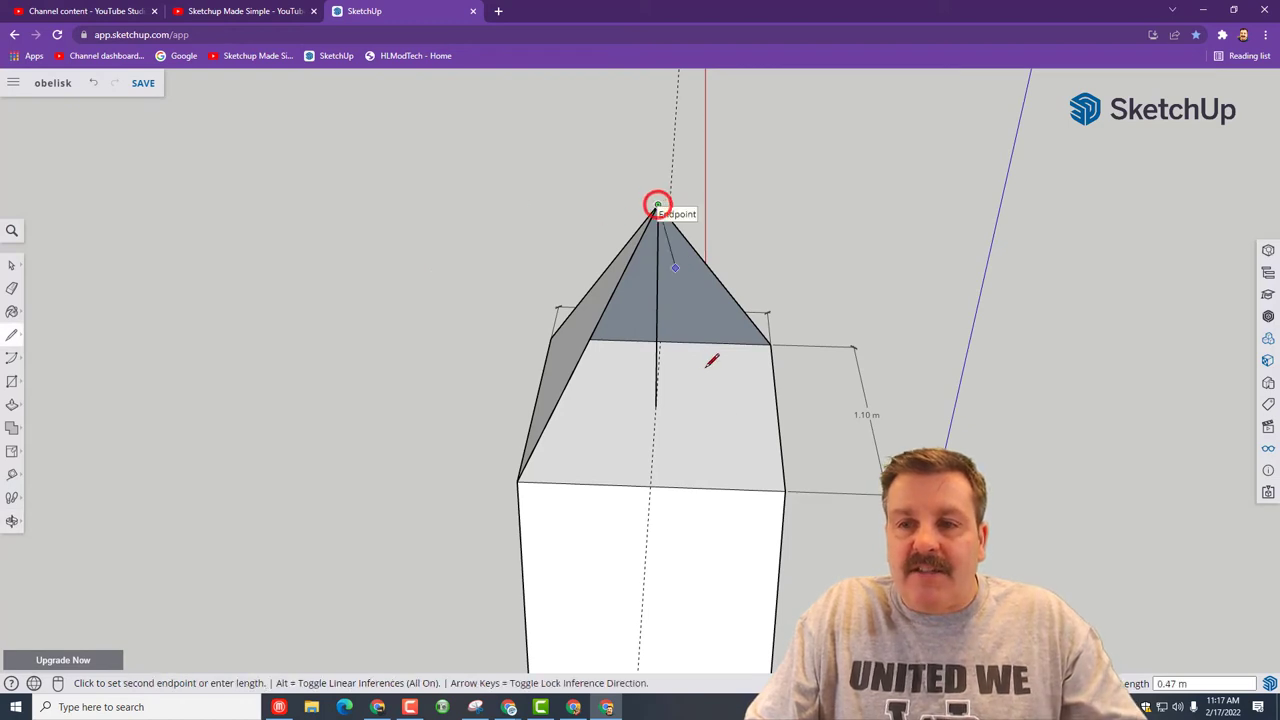
pyautogui.click(780, 492)
pyautogui.press('o')
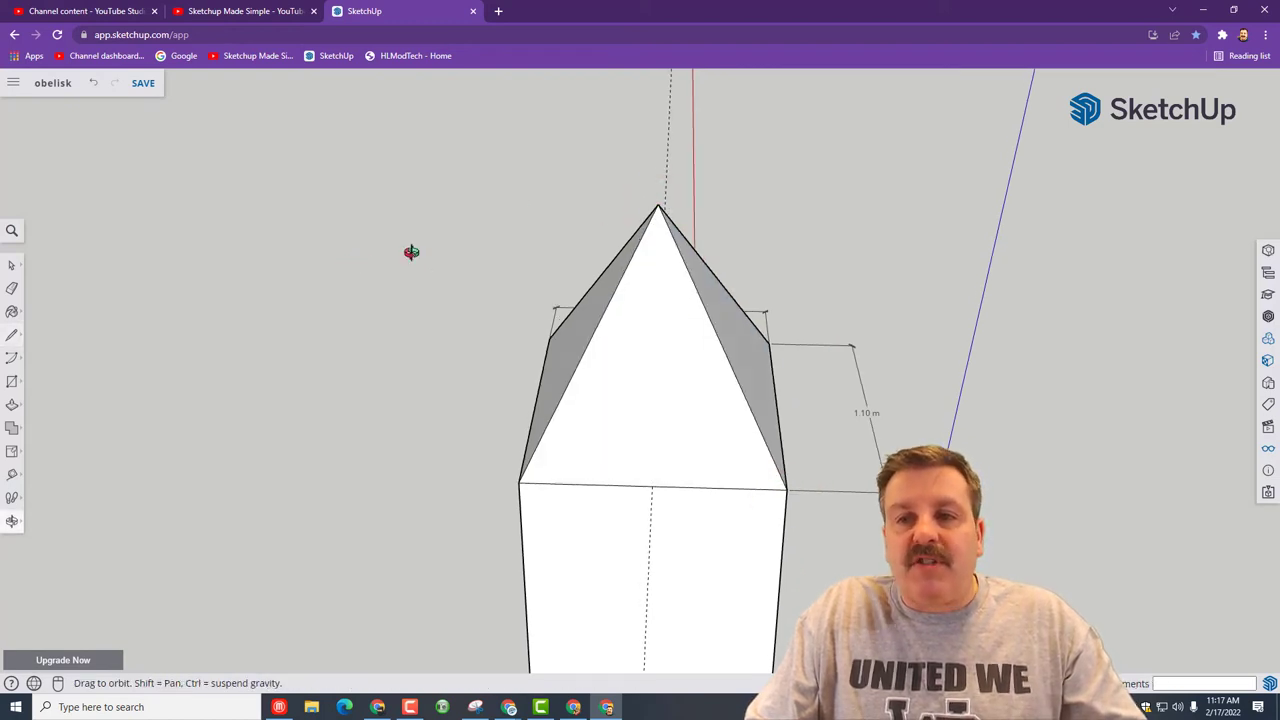
pyautogui.moveTo(409, 251)
pyautogui.mouseDown()
pyautogui.moveTo(751, 197)
pyautogui.moveTo(318, 169)
pyautogui.moveTo(429, 146)
pyautogui.mouseUp()
# Hide the pyramid cap's front face through its right-click menu
pyautogui.press('l')
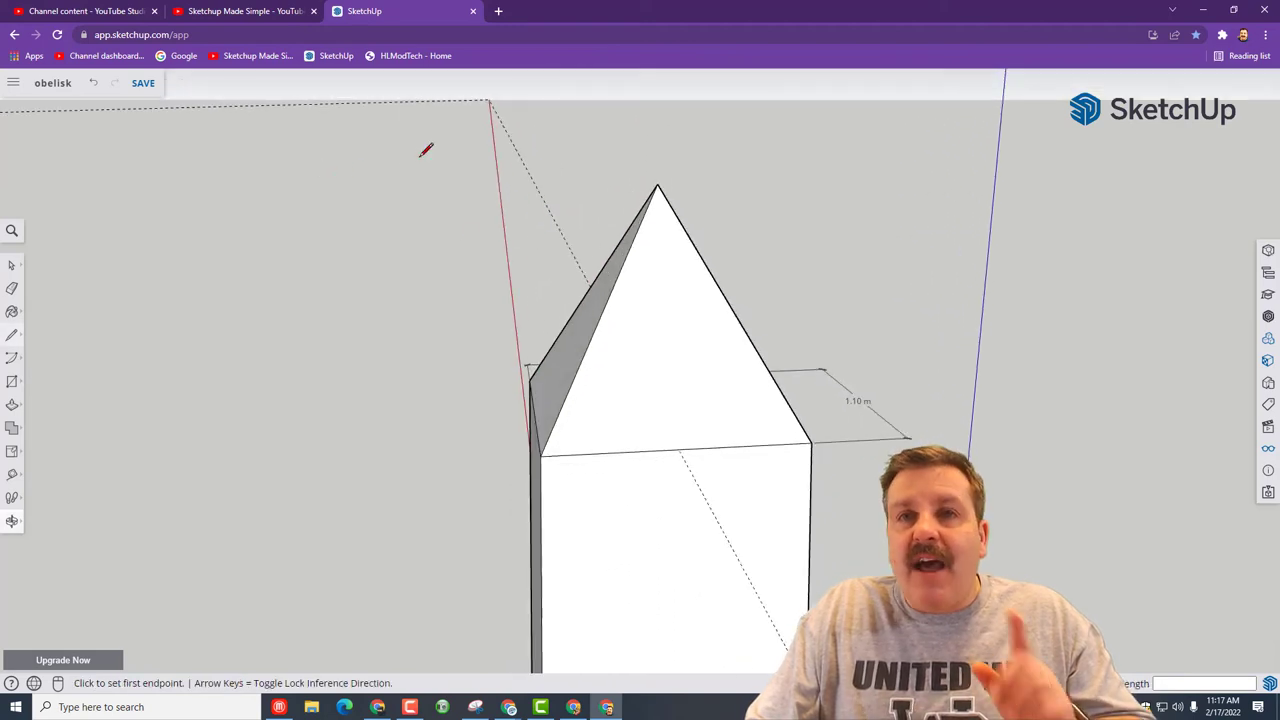
pyautogui.press('space')
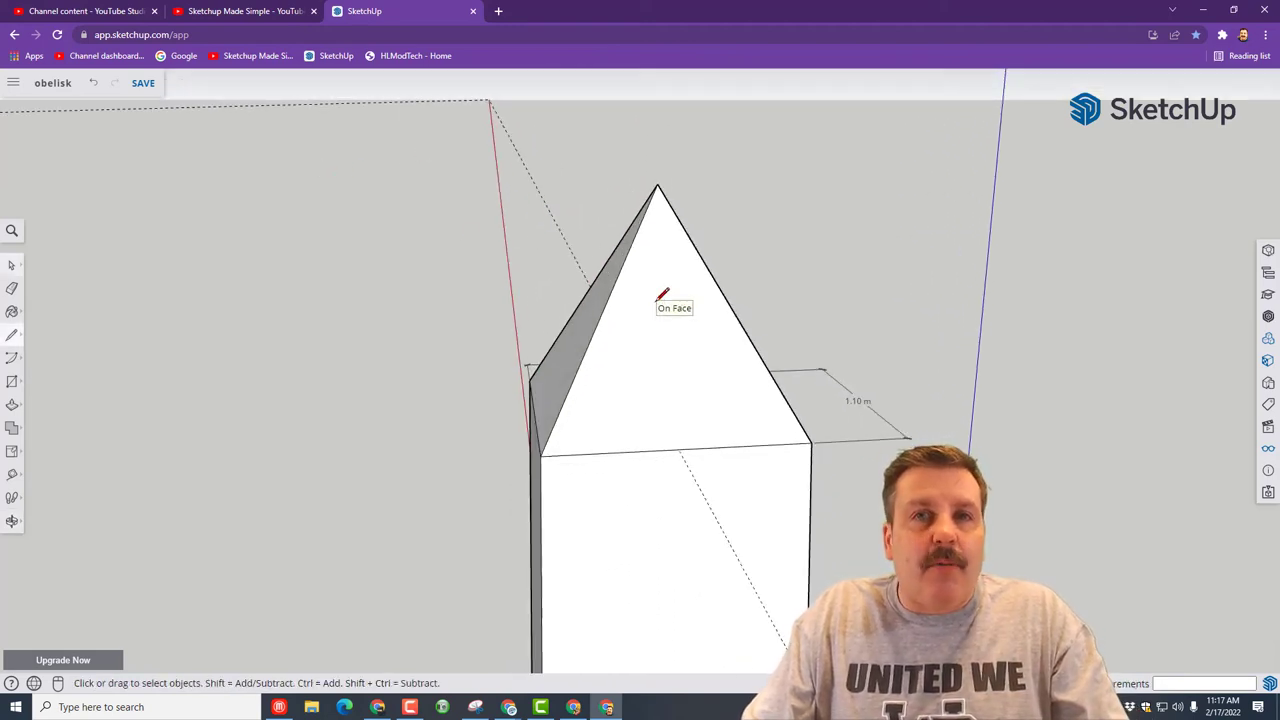
pyautogui.click(656, 305)
pyautogui.rightClick(657, 307)
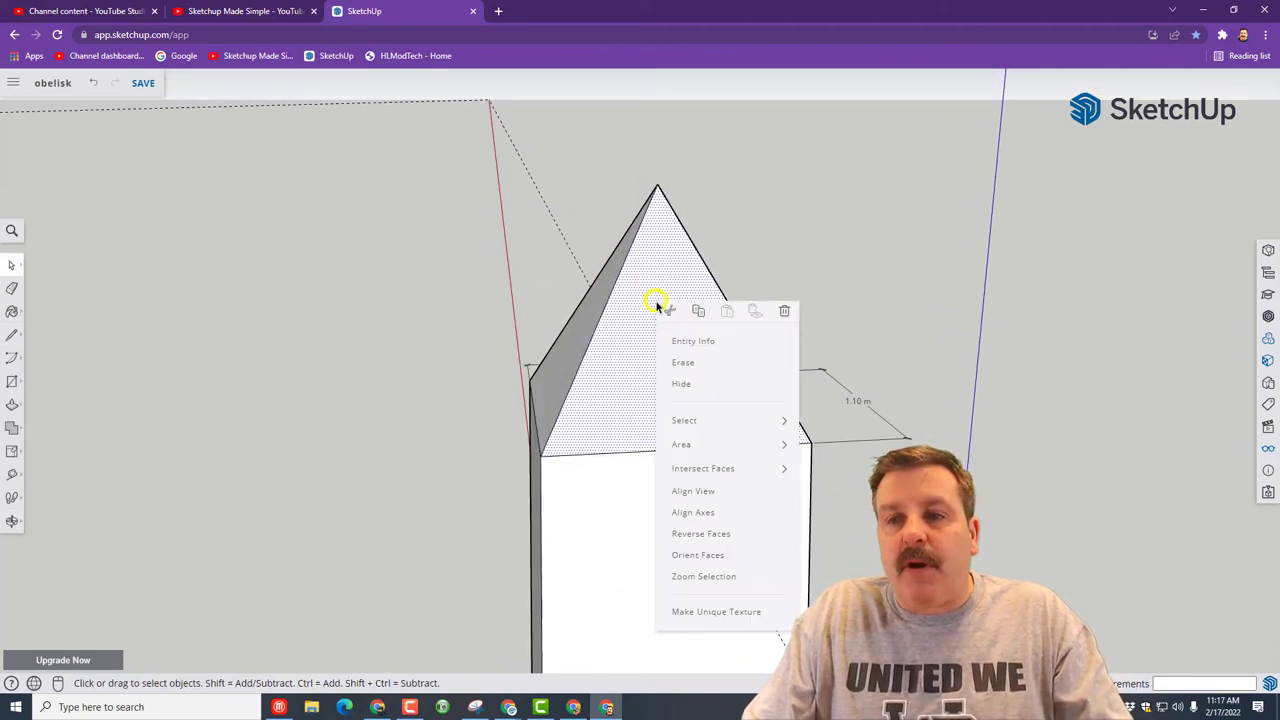
pyautogui.click(700, 391)
# Erase the inner vertical line, centre guide and the 1.10 m dimensions around the top
pyautogui.press('e')
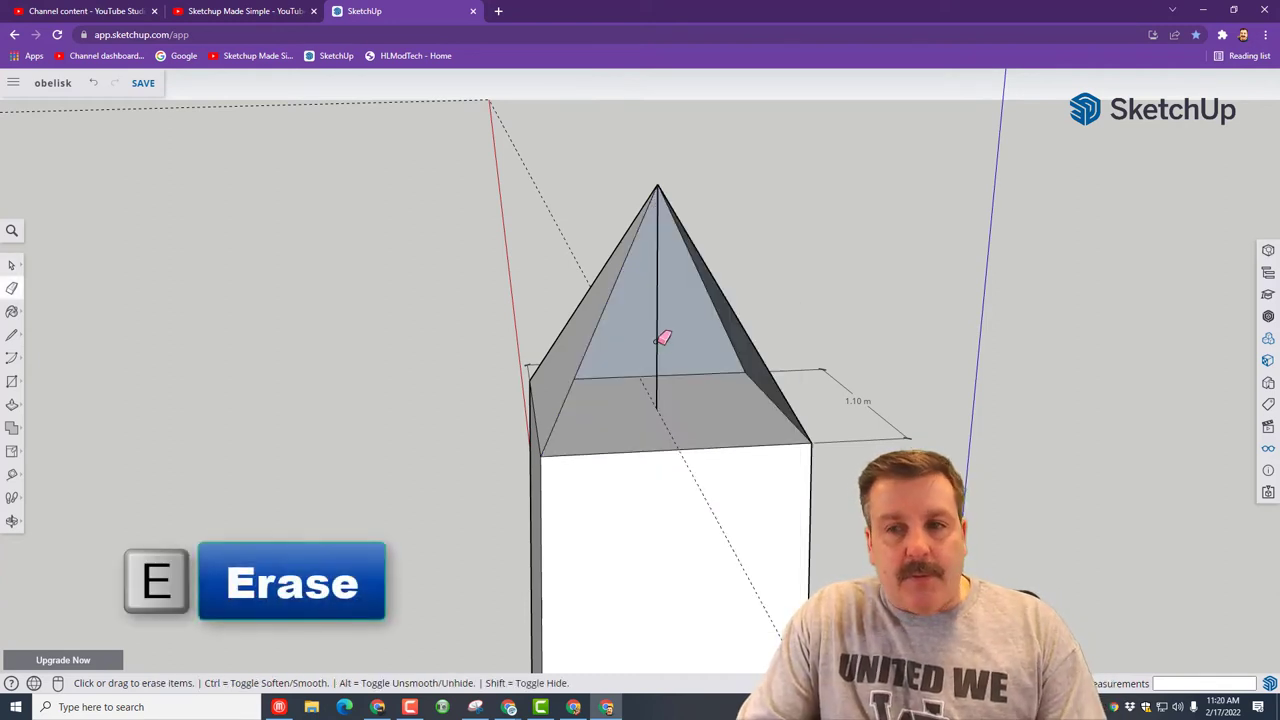
pyautogui.click(657, 340)
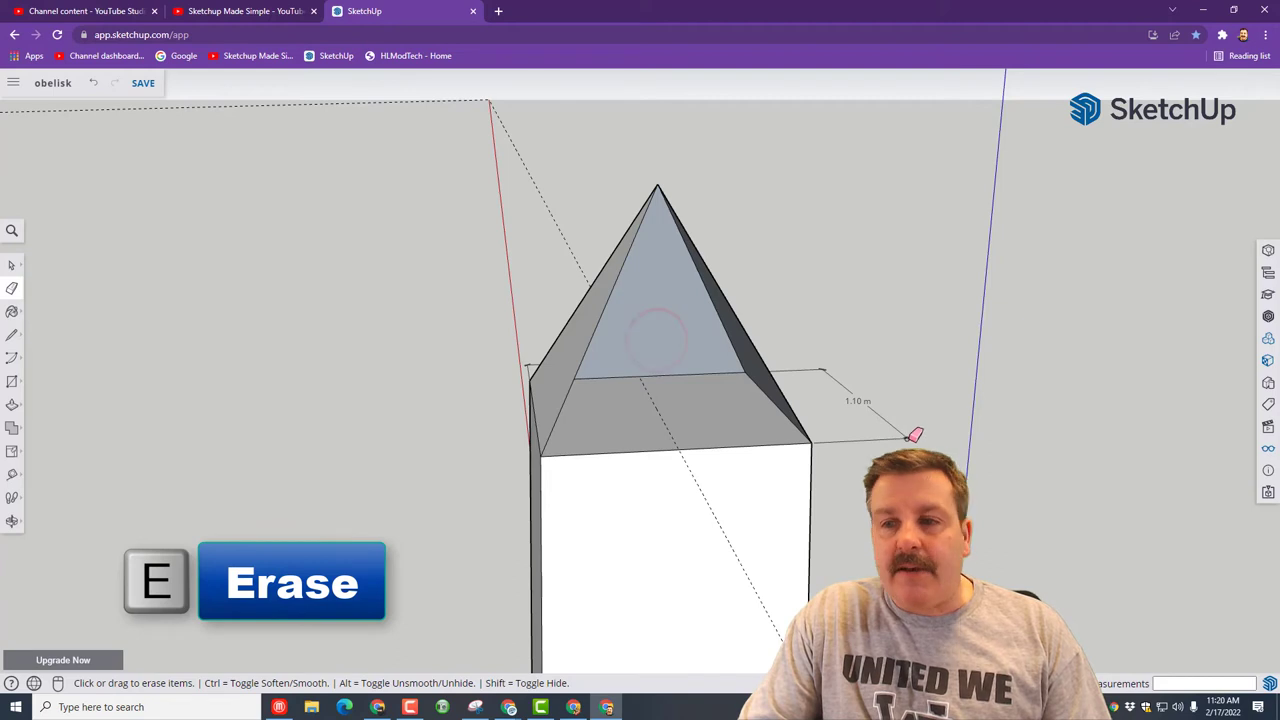
pyautogui.click(910, 436)
pyautogui.moveTo(912, 432)
pyautogui.mouseDown(button='middle')
pyautogui.moveTo(692, 467)
pyautogui.moveTo(823, 513)
pyautogui.mouseUp(button='middle')
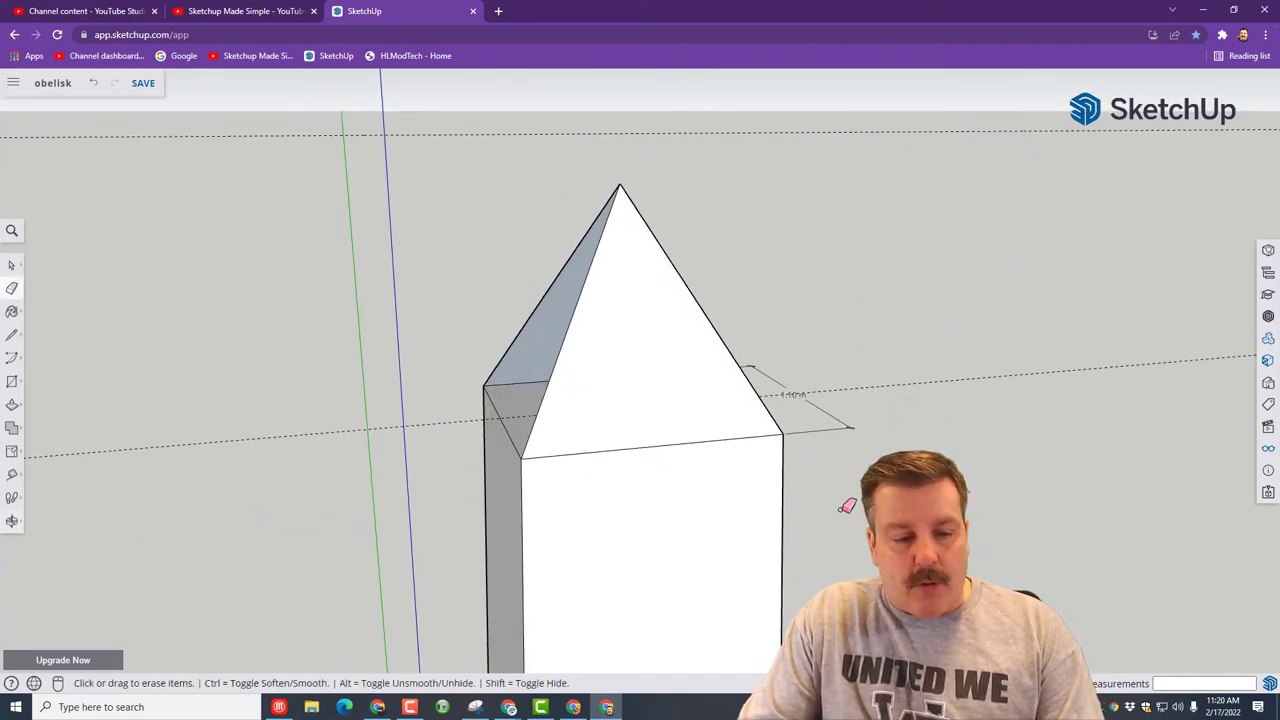
pyautogui.click(853, 427)
pyautogui.press('space')
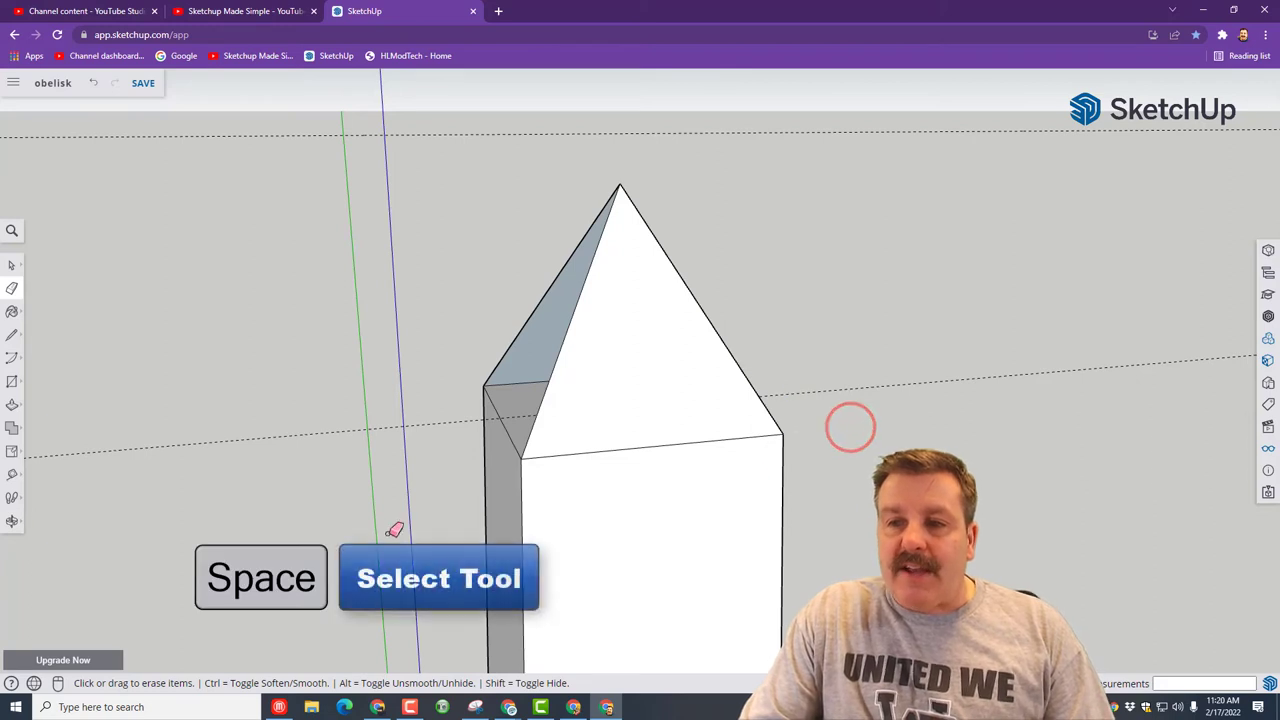
# Look down into the cap and delete the shaft's flat square top face
pyautogui.moveTo(346, 528); pyautogui.dragTo(624, 597, button='middle')
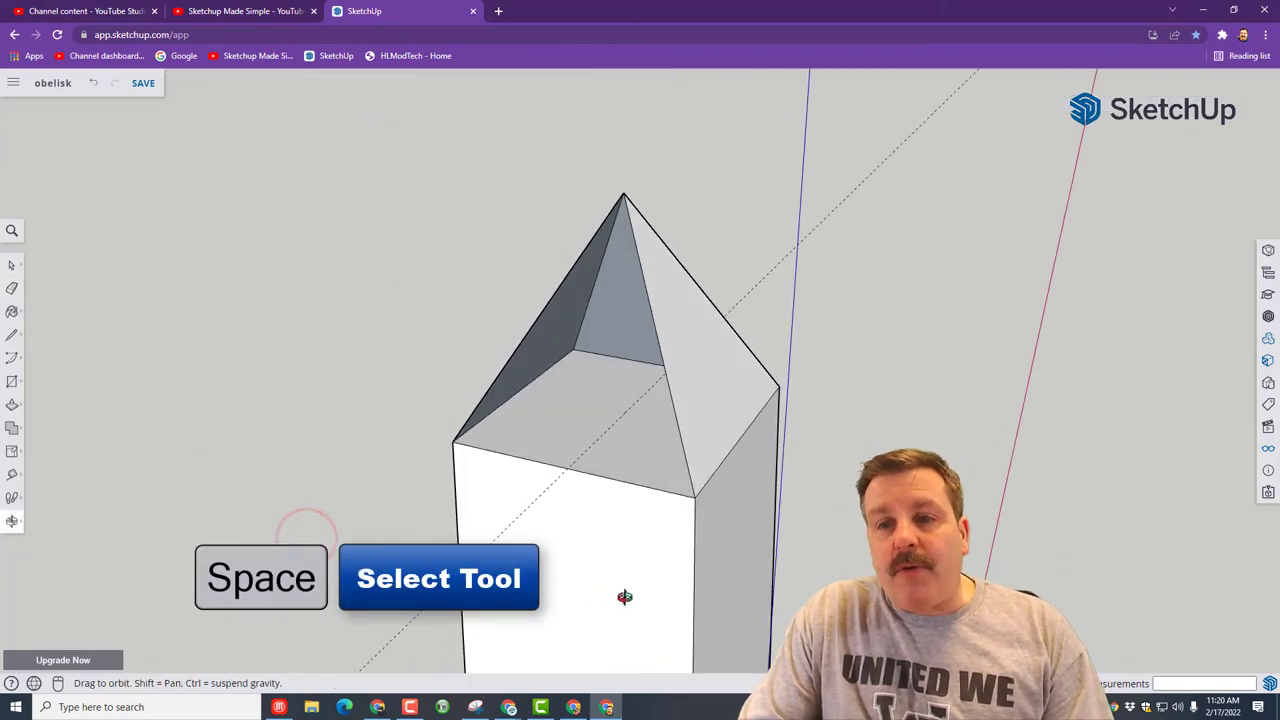
pyautogui.click(606, 420)
pyautogui.press('Delete')
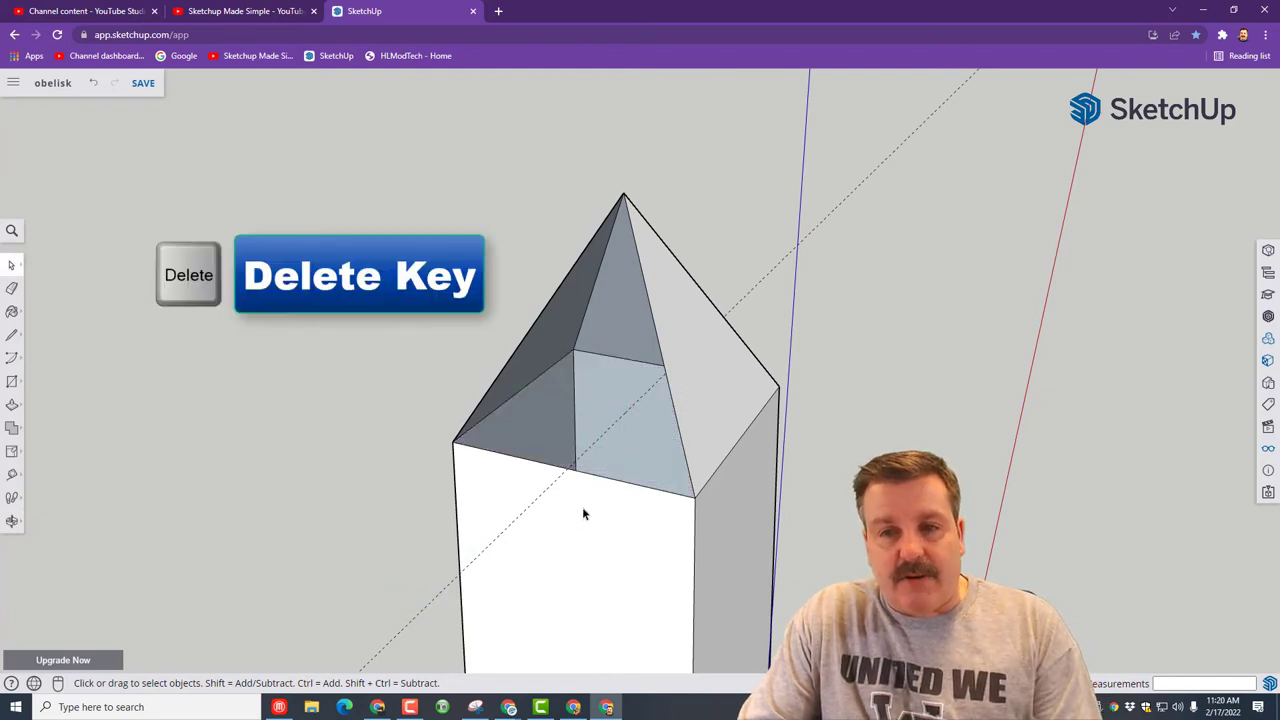
# Erase the leftover dashed guide and use Unhide All in the Display panel to restore the front face
pyautogui.press('e')
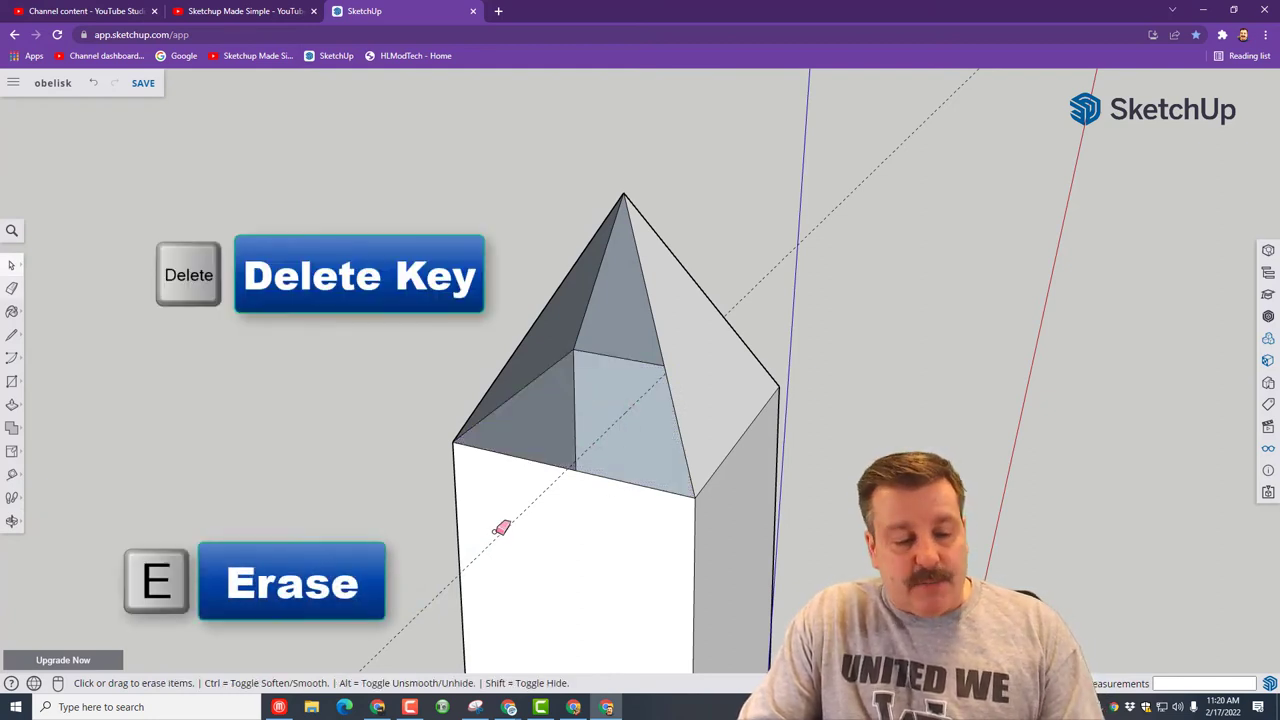
pyautogui.click(441, 592)
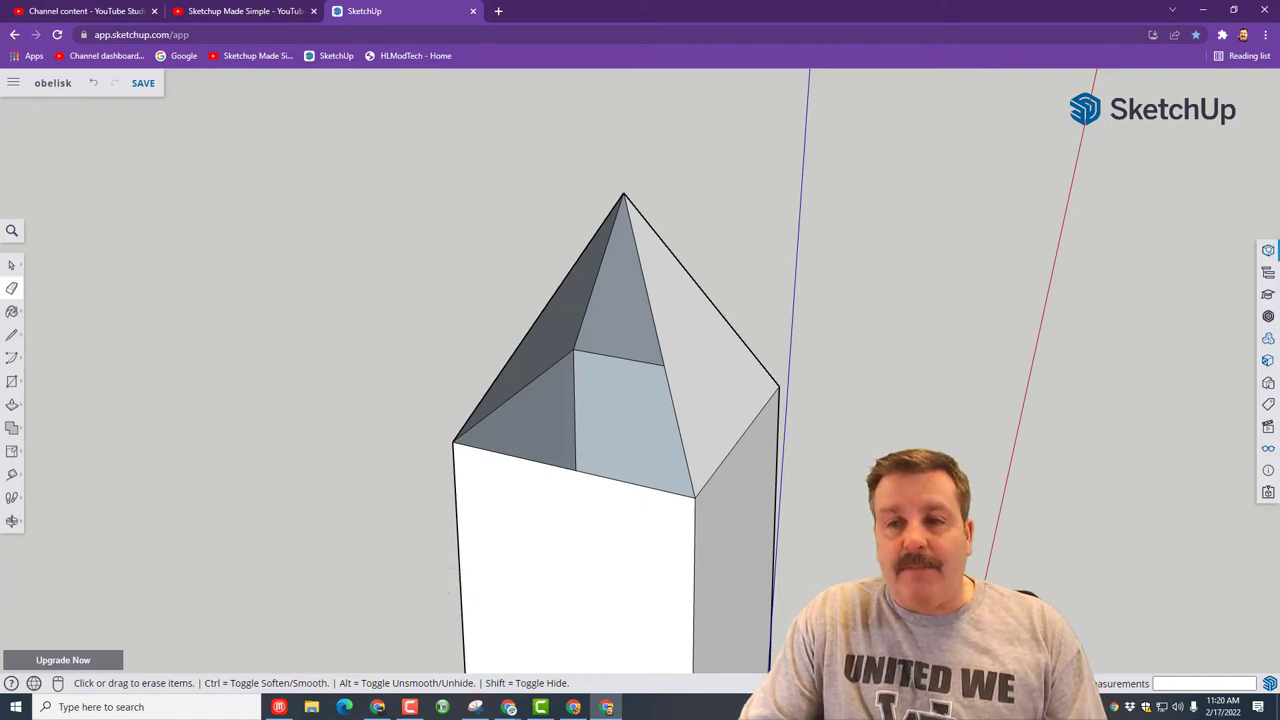
pyautogui.click(1269, 448)
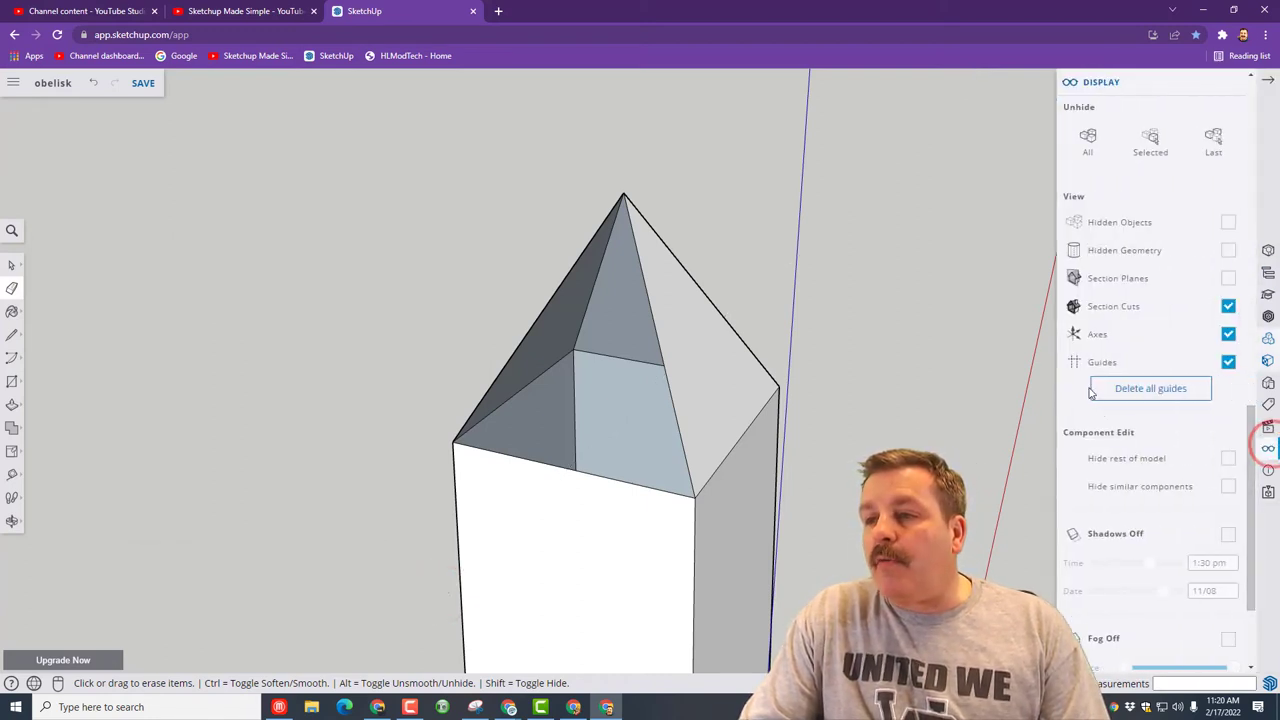
pyautogui.click(1088, 142)
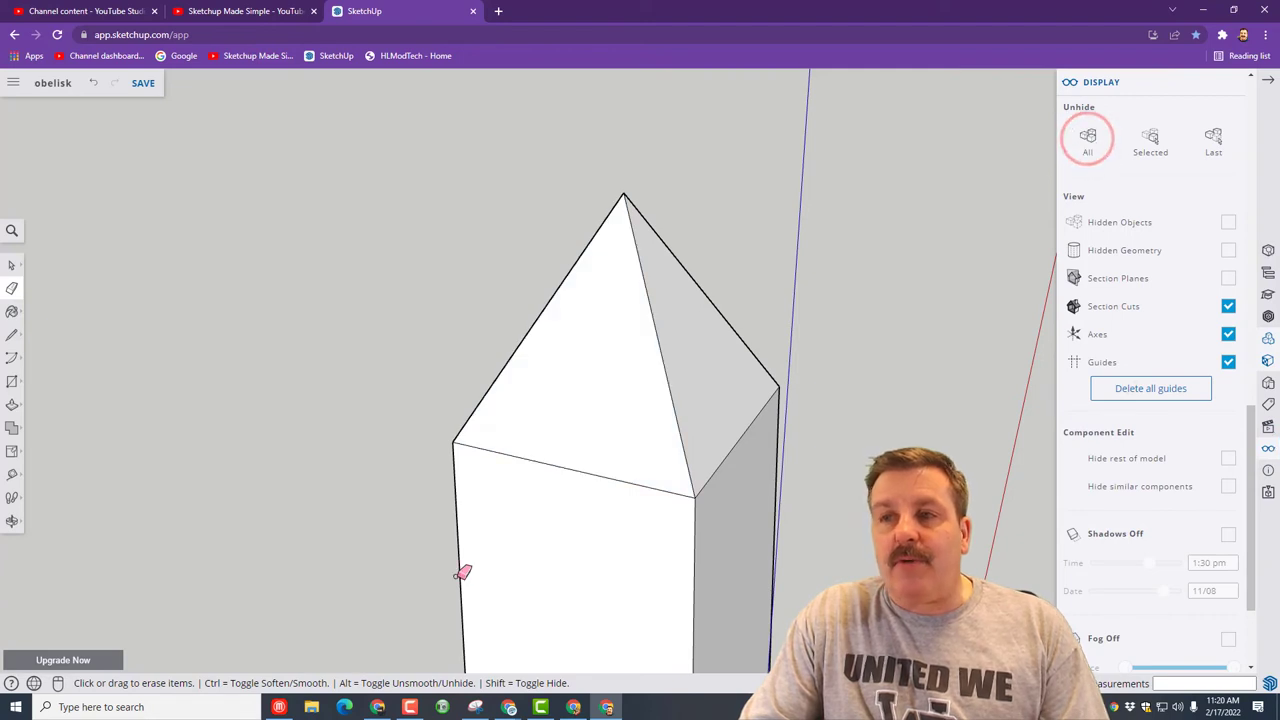
pyautogui.scroll(-4, 360, 500)
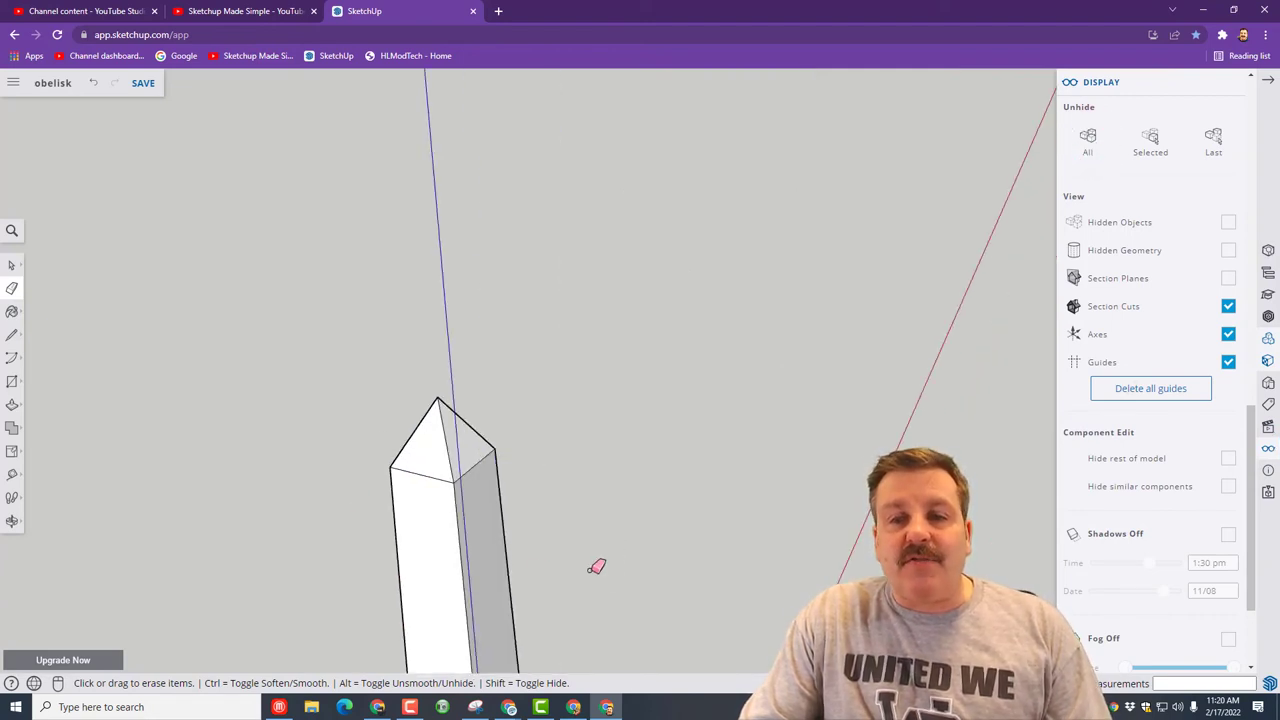
# Try dotted Patterns materials, including the black dotted one, on the obelisk's front and right faces
pyautogui.click(1265, 362)
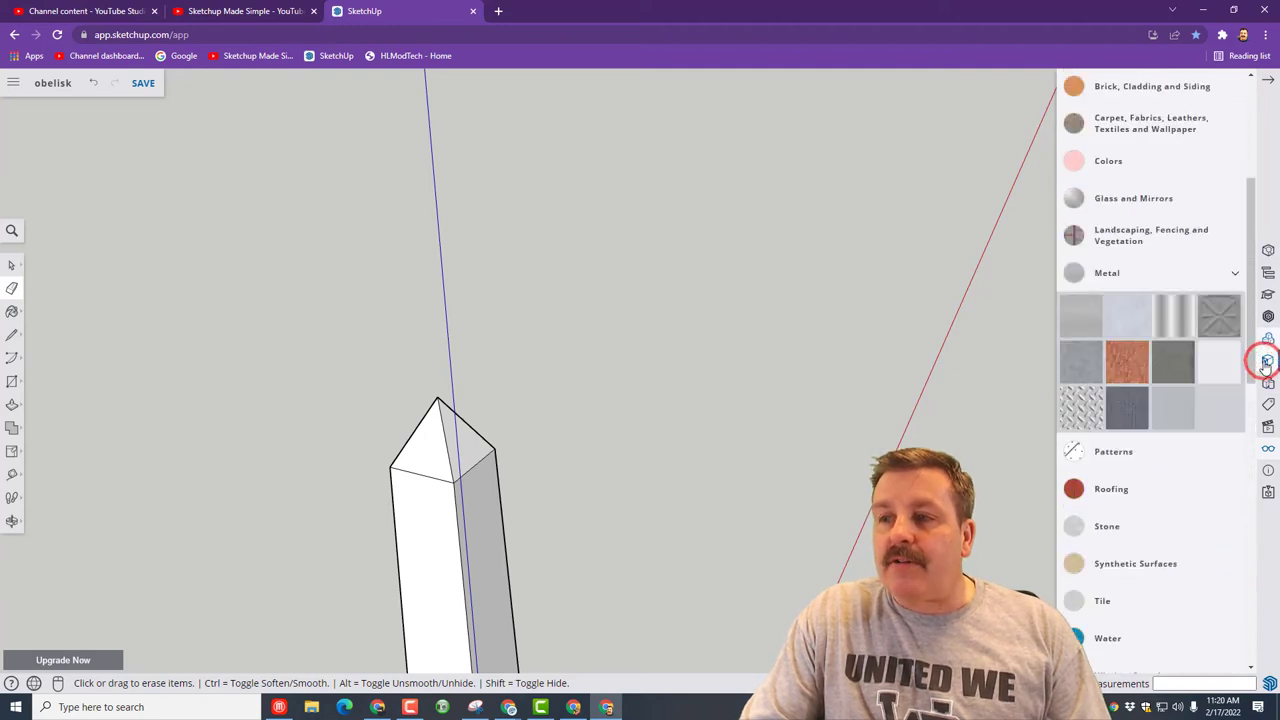
pyautogui.click(1130, 278)
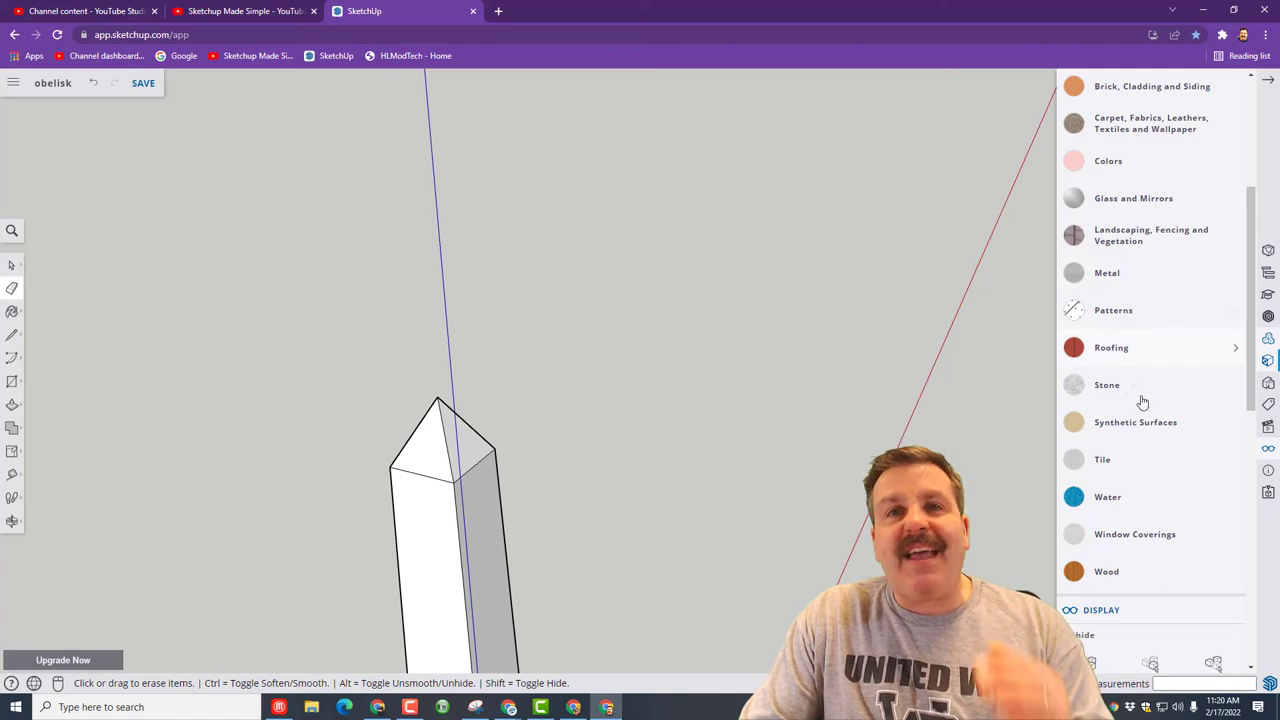
pyautogui.click(1123, 309)
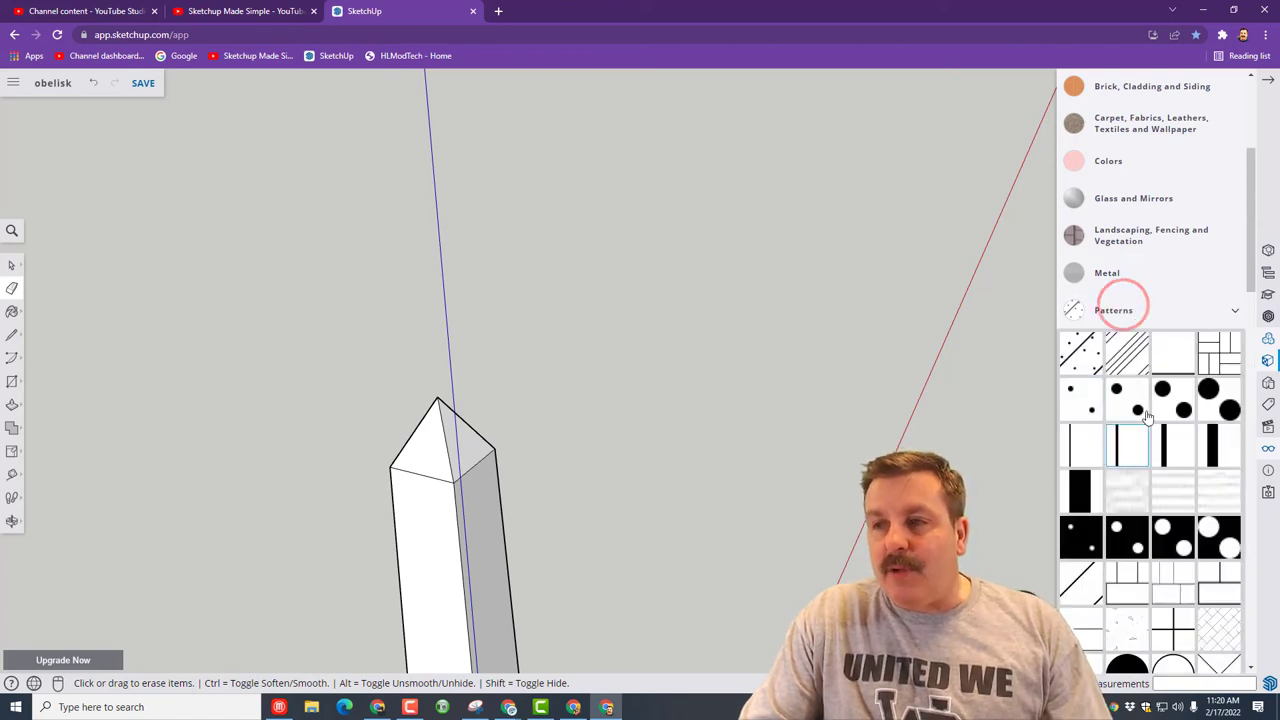
pyautogui.click(1172, 392)
pyautogui.click(457, 511)
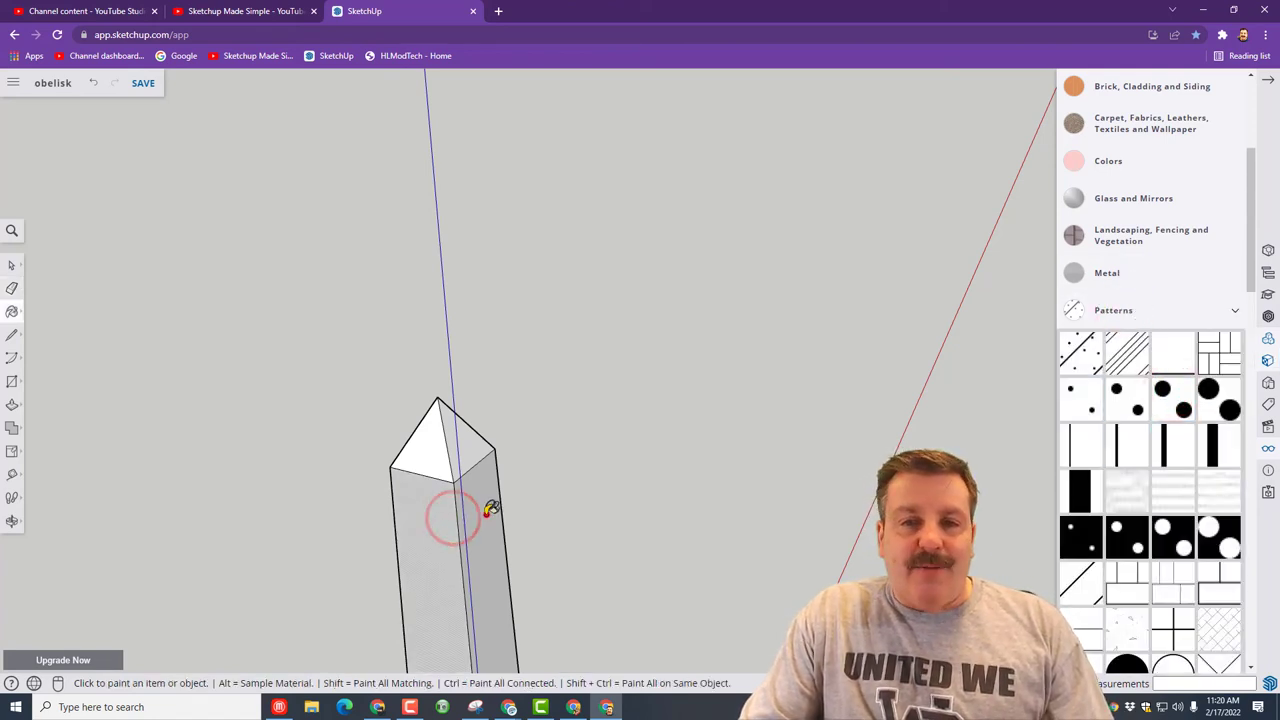
pyautogui.click(486, 514)
pyautogui.scroll(-3, 486, 514)
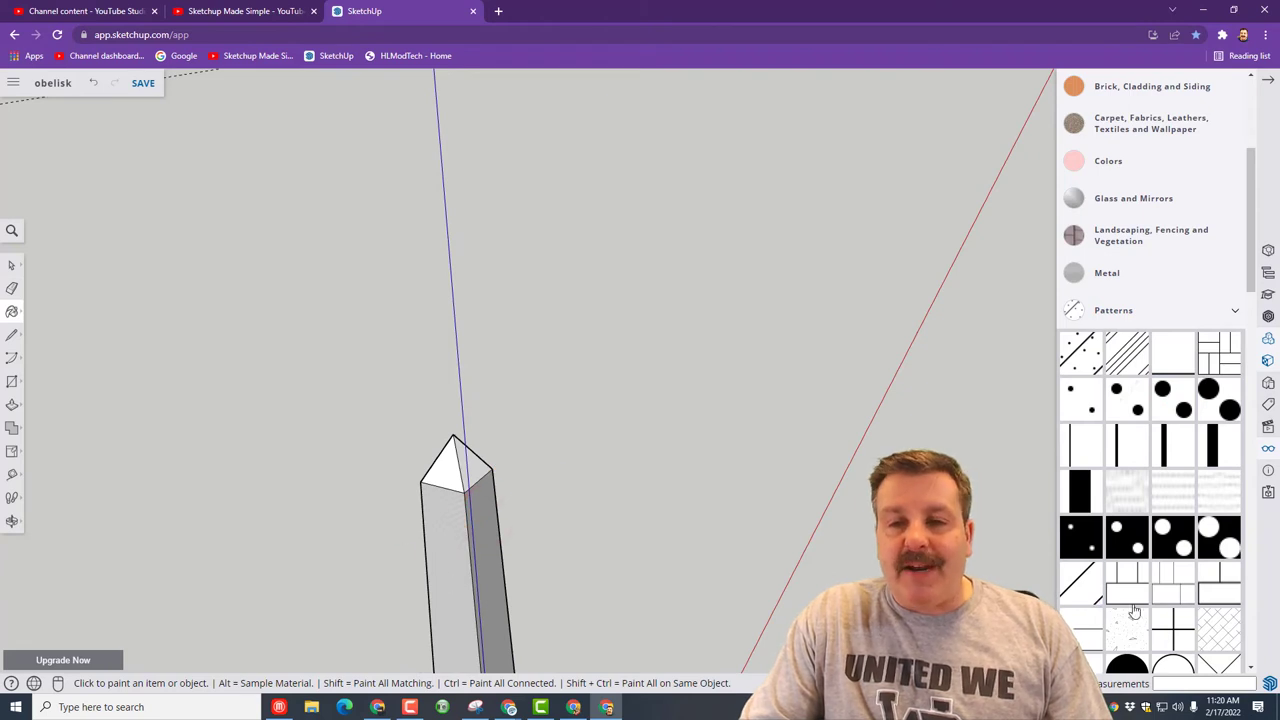
pyautogui.click(1127, 537)
pyautogui.click(450, 558)
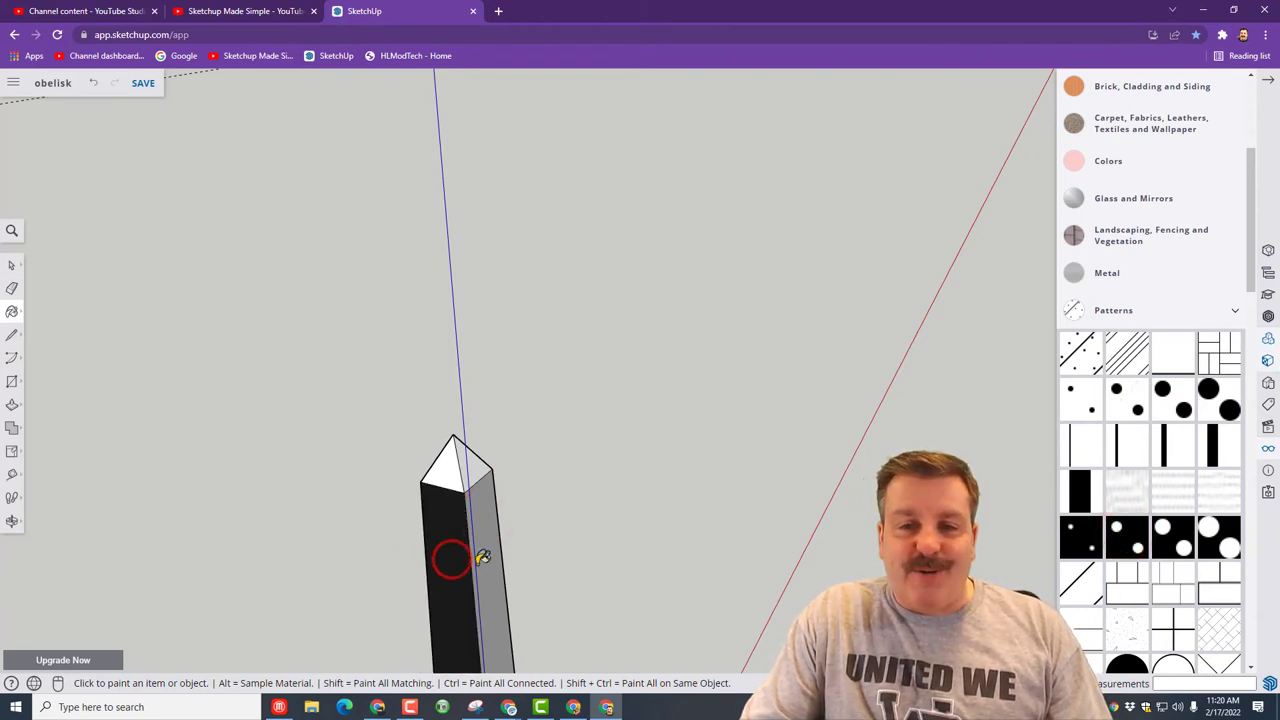
# Paint the obelisk's front face with the blue Glass and Mirrors material
pyautogui.click(1106, 200)
pyautogui.click(1219, 243)
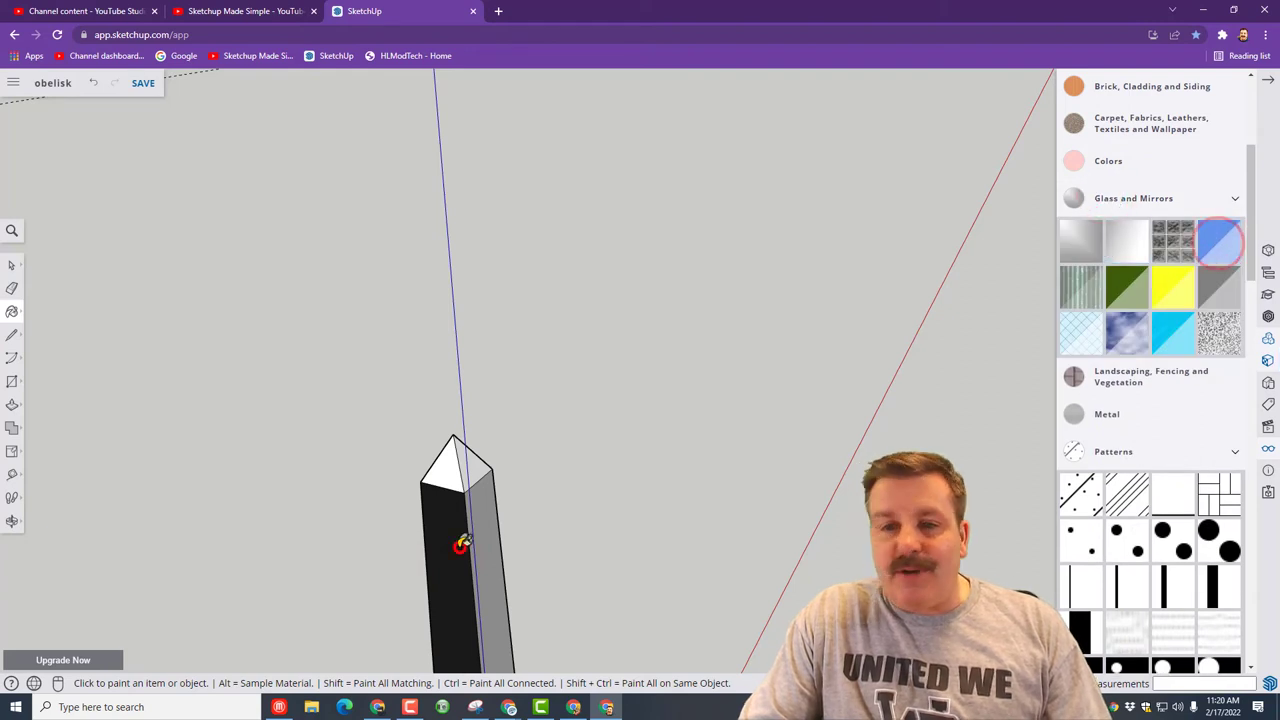
pyautogui.click(460, 543)
pyautogui.moveTo(430, 562); pyautogui.dragTo(672, 513, button='middle')
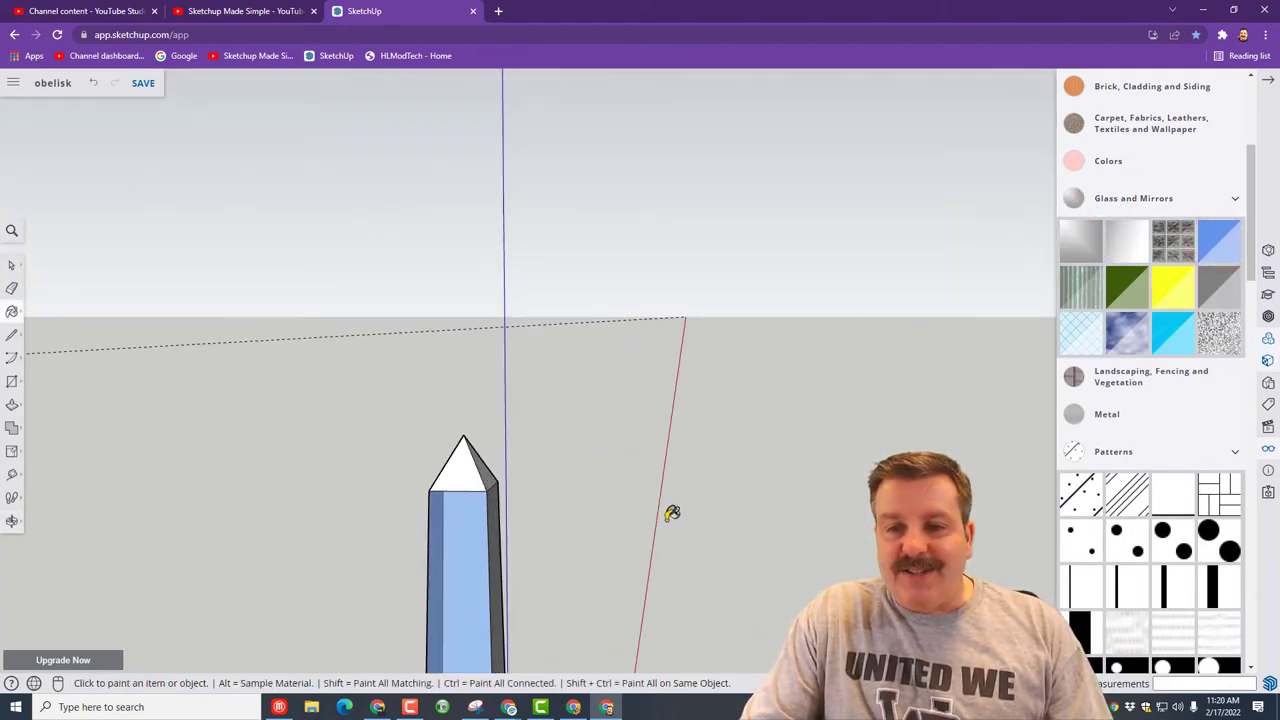
pyautogui.scroll(-5, 609, 563)
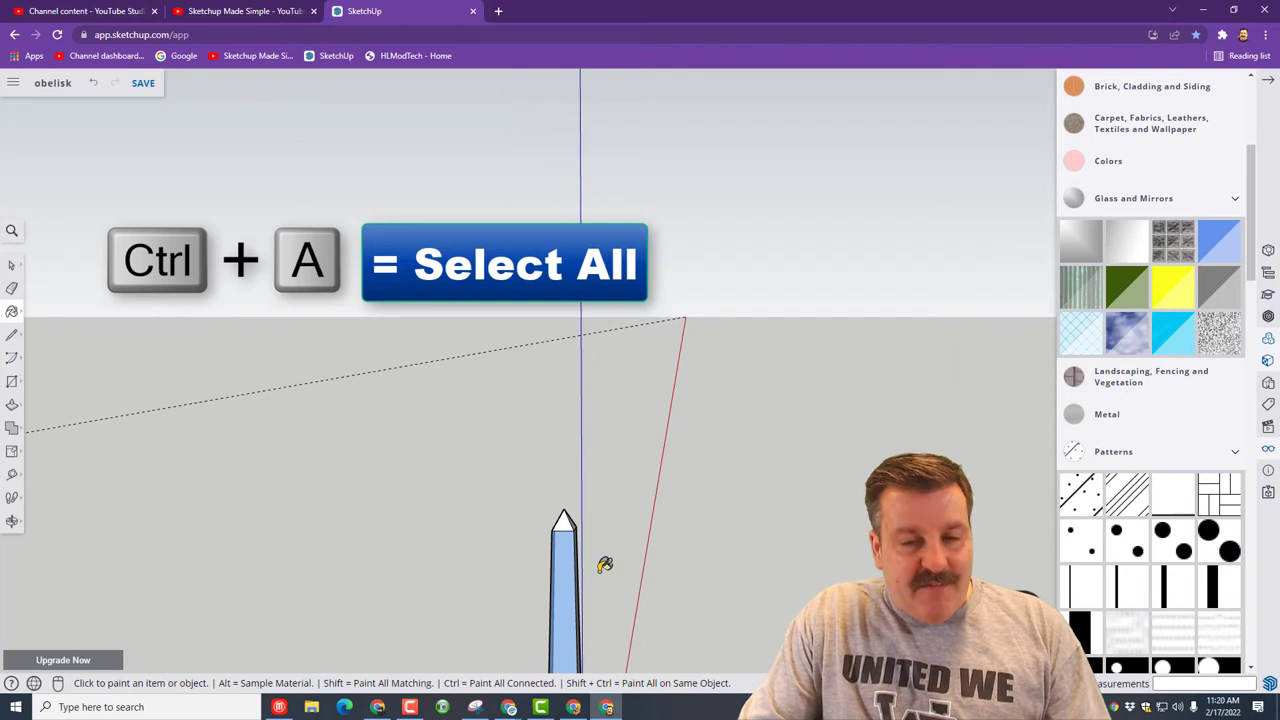
# Select all, fit the obelisk in view, and paint it with a grey brushed Metal material
pyautogui.hotkey('ctrl', 'a')
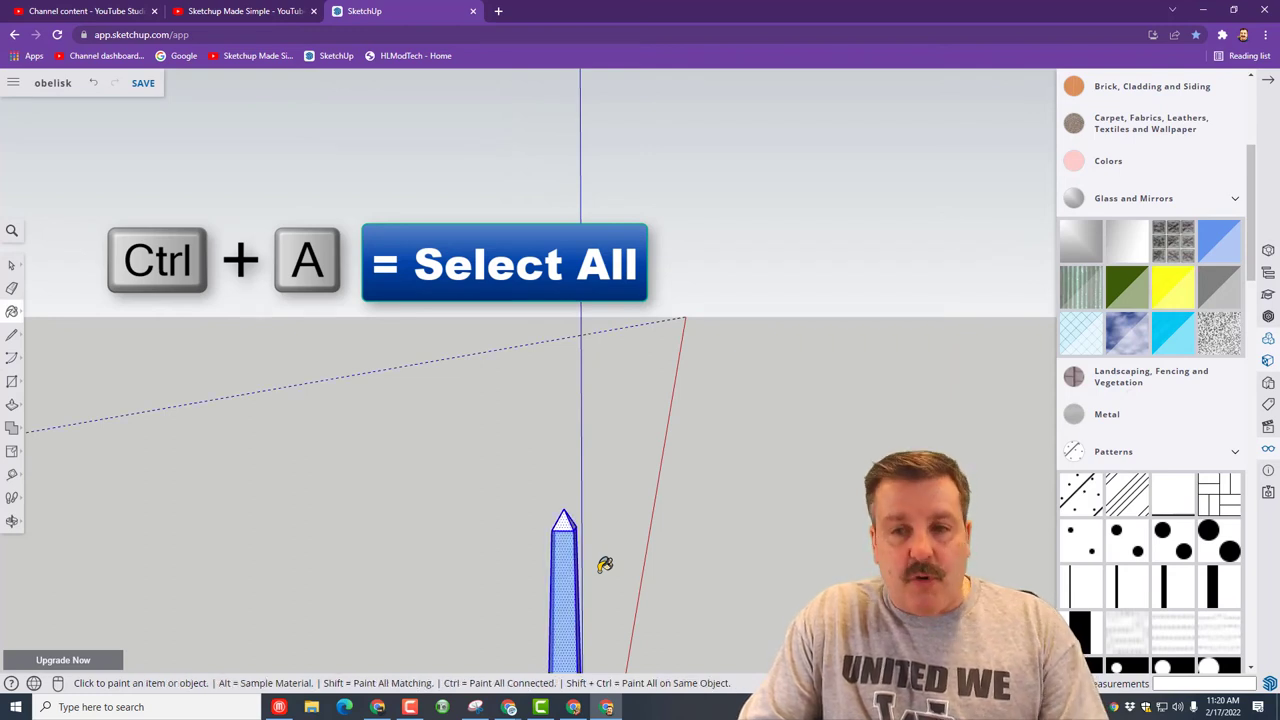
pyautogui.hotkey('shift', 'z')
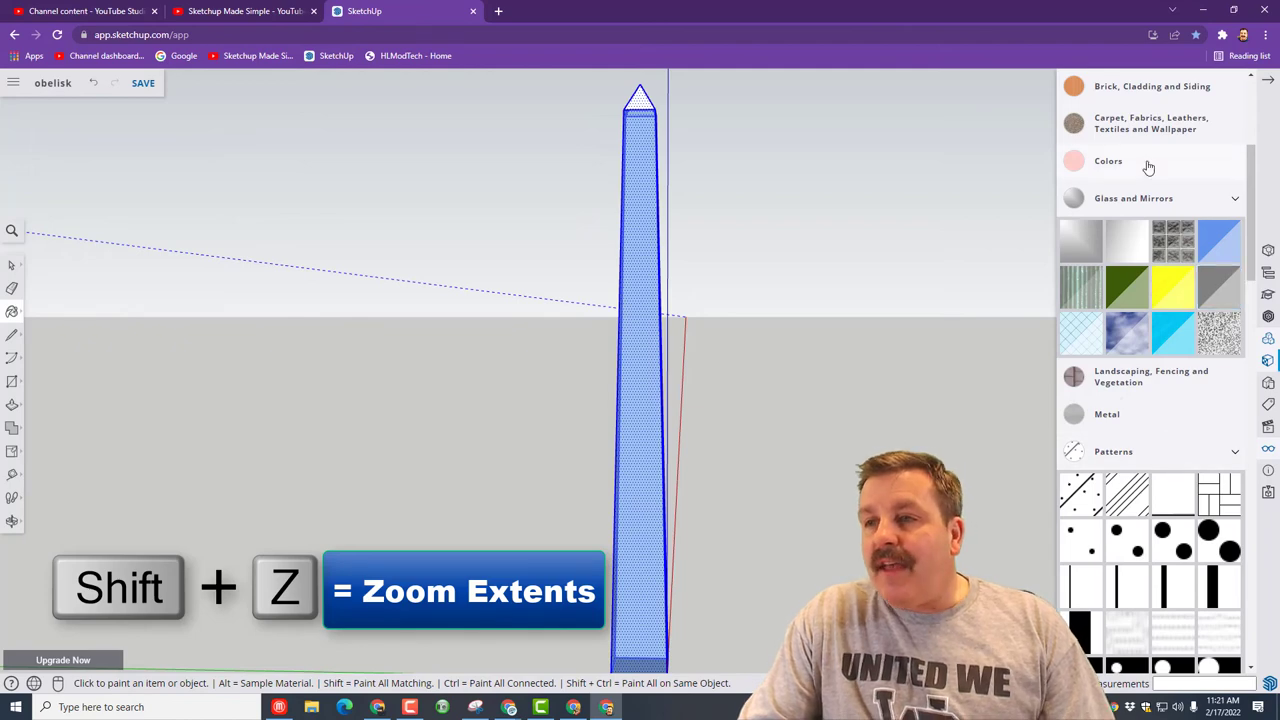
pyautogui.scroll(-8, 1131, 410)
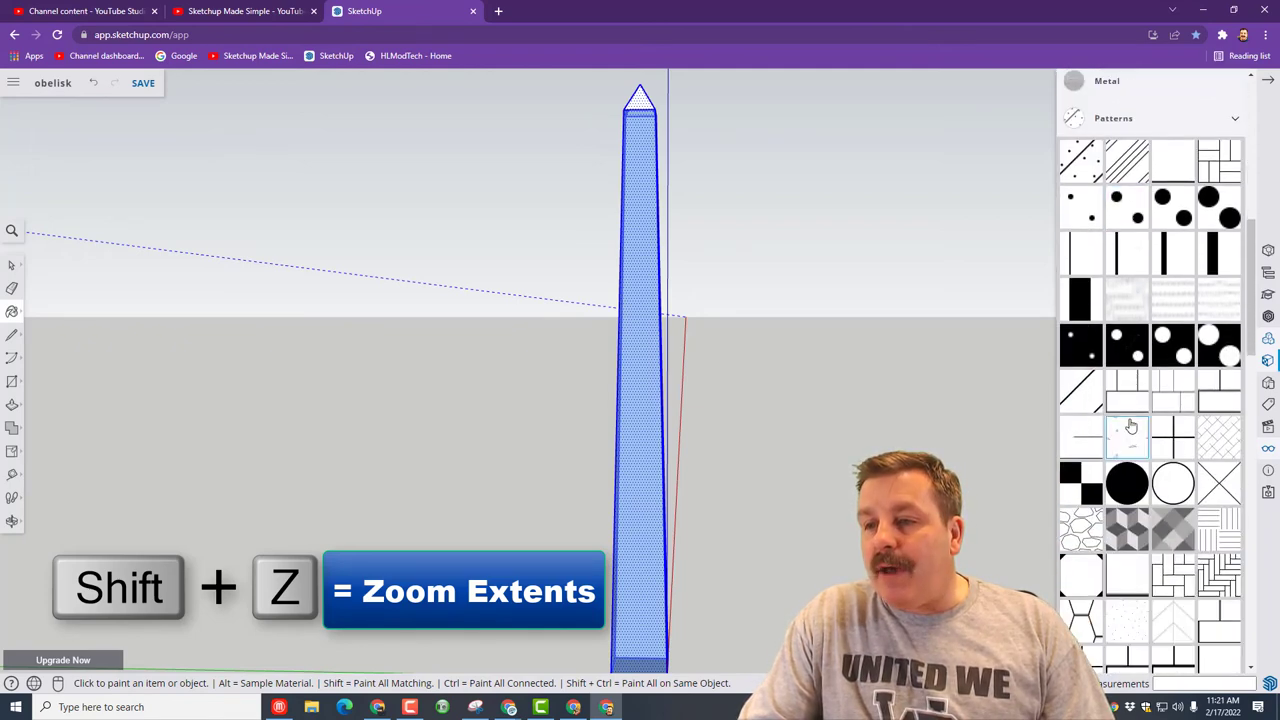
pyautogui.scroll(2, 1241, 188)
pyautogui.click(1241, 188)
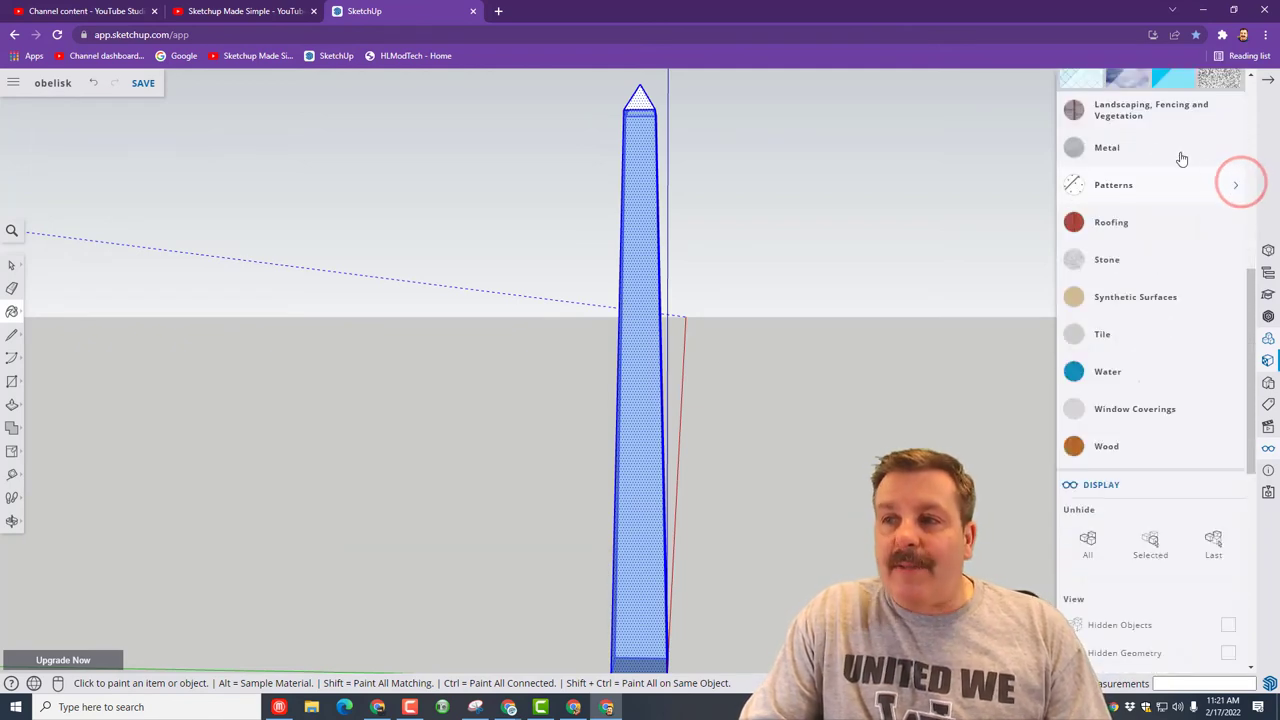
pyautogui.click(1103, 148)
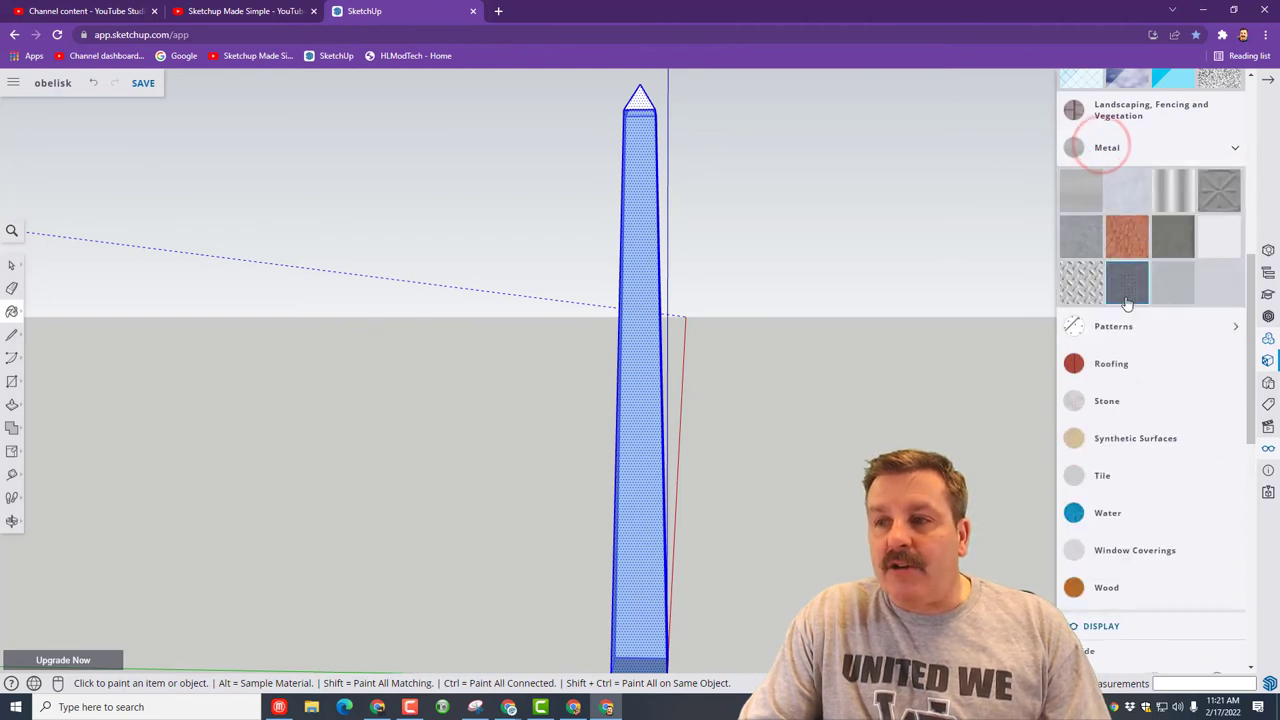
pyautogui.click(1177, 199)
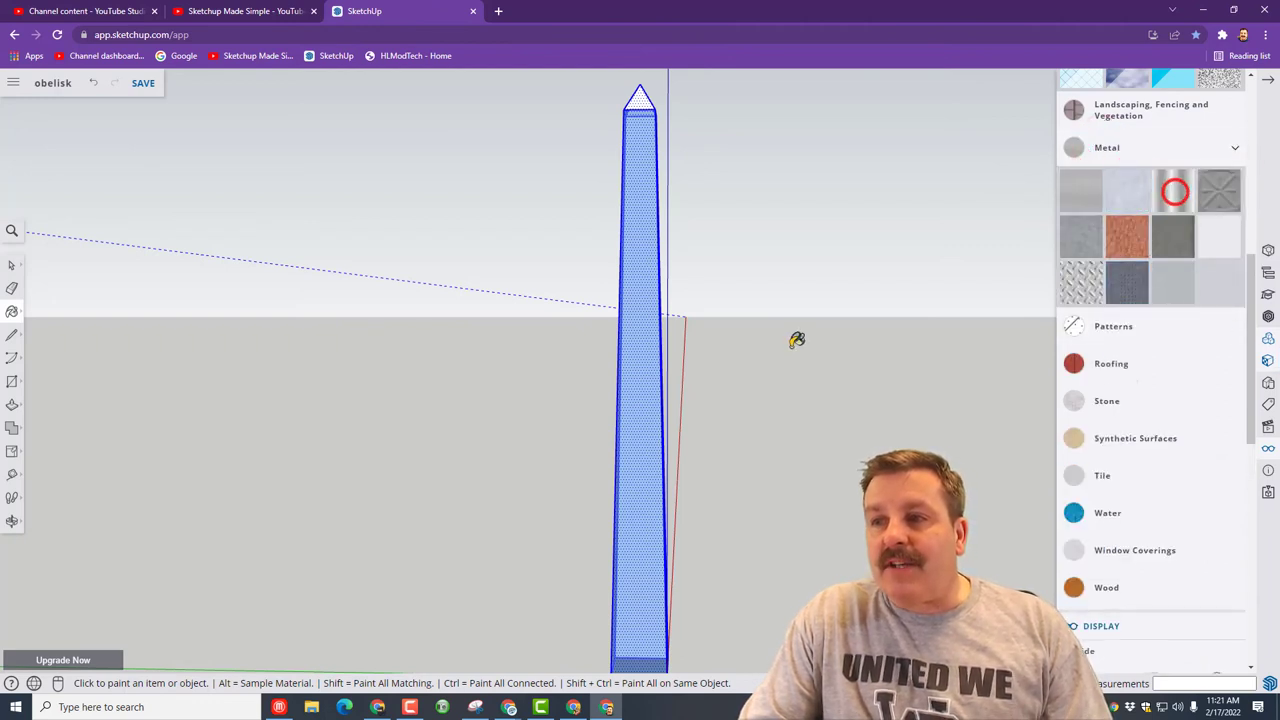
pyautogui.click(651, 373)
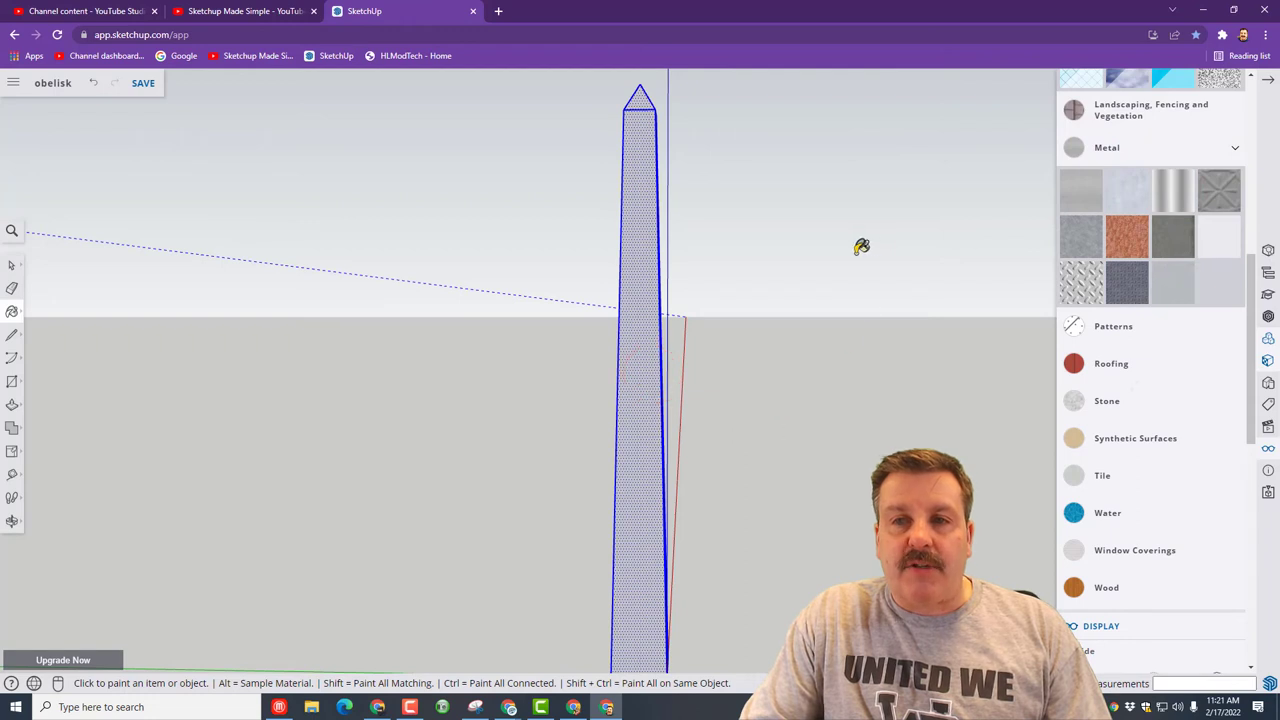
# Select the triangular pyramid cap and paint it with the copper Metal material
pyautogui.press('o')
pyautogui.moveTo(769, 157)
pyautogui.mouseDown()
pyautogui.moveTo(769, 200)
pyautogui.moveTo(746, 220)
pyautogui.mouseUp()
pyautogui.press('space')
pyautogui.click(675, 128)
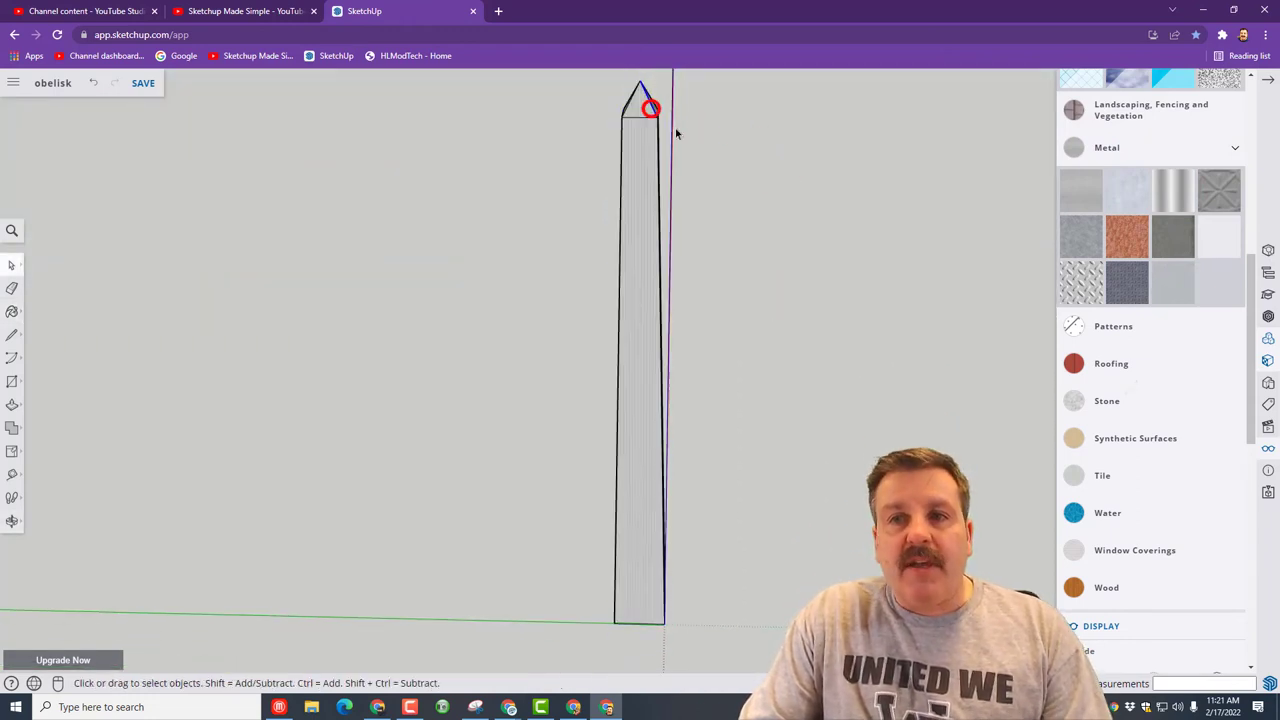
pyautogui.click(826, 147)
pyautogui.click(650, 108)
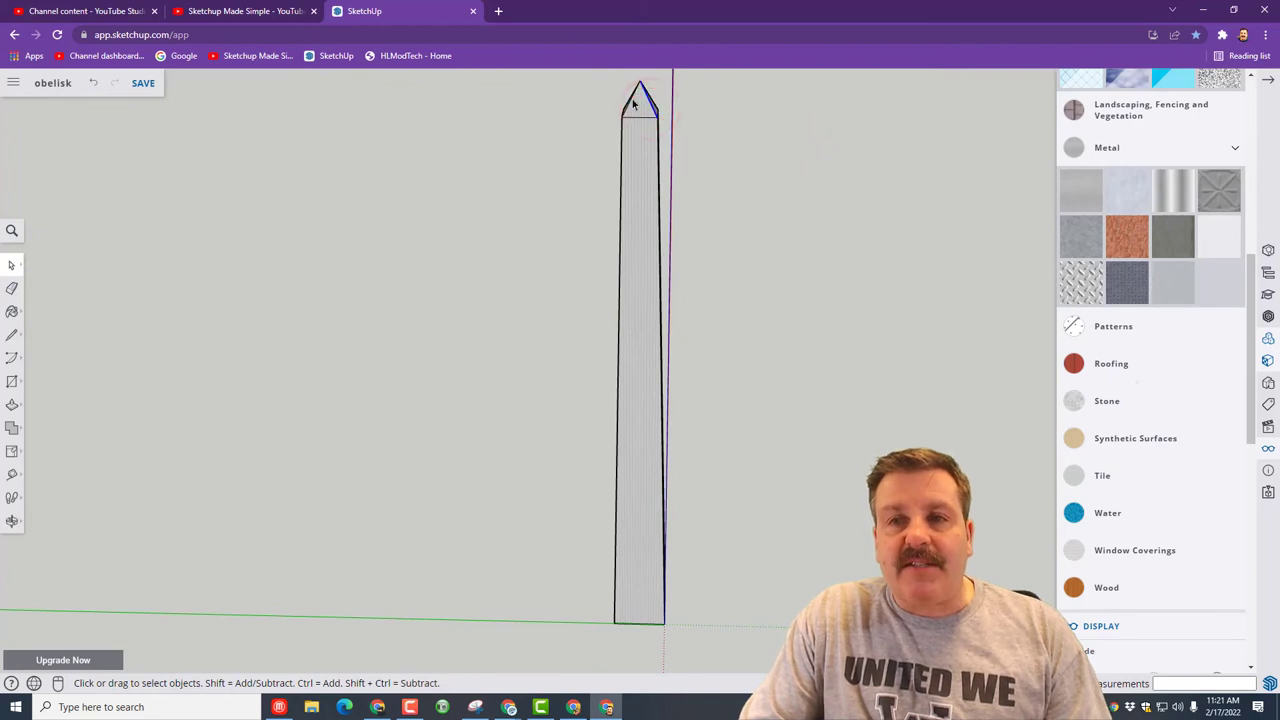
pyautogui.click(1122, 235)
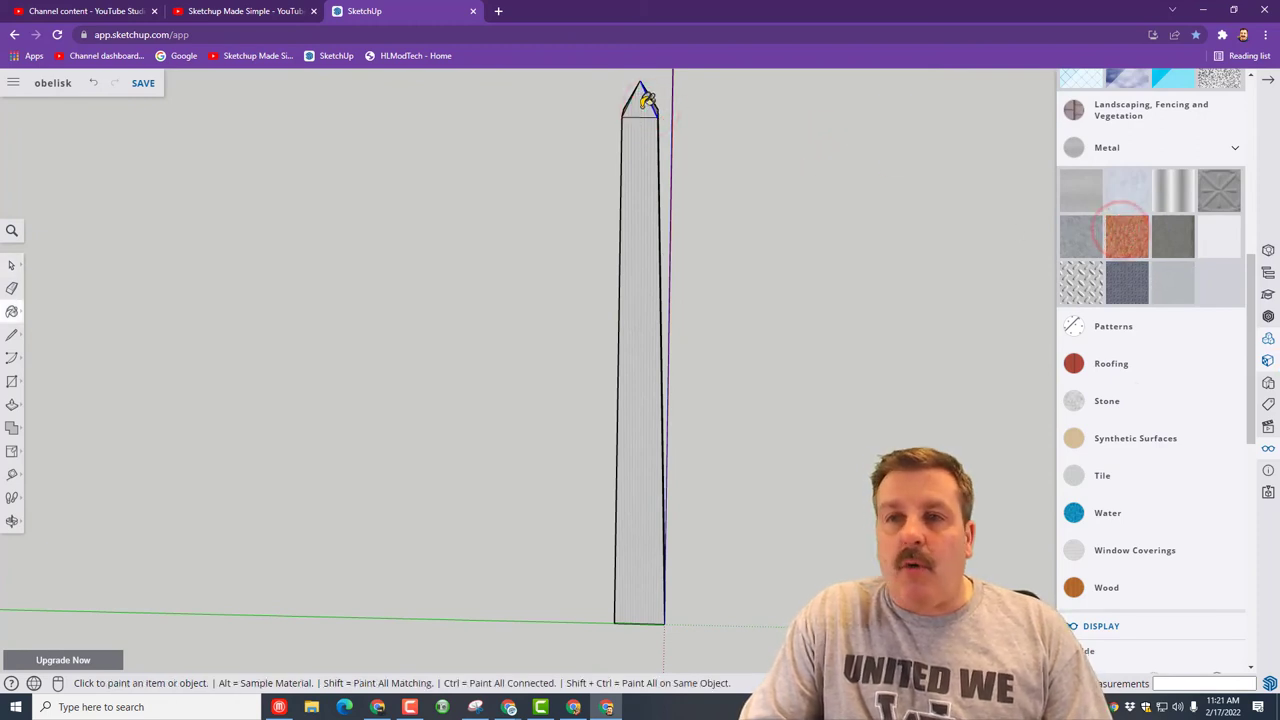
pyautogui.click(644, 104)
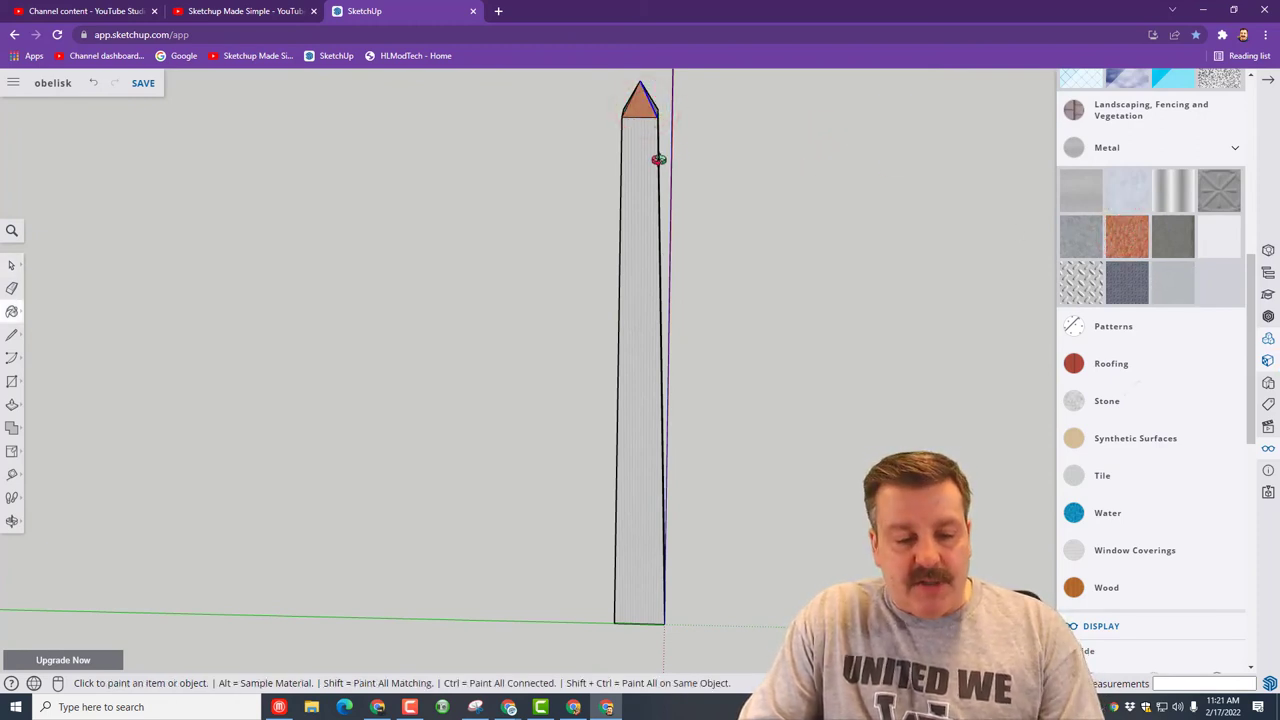
# Paint the remaining cap face copper and orbit to inspect the finished cap
pyautogui.moveTo(706, 136); pyautogui.dragTo(517, 171, button='middle')
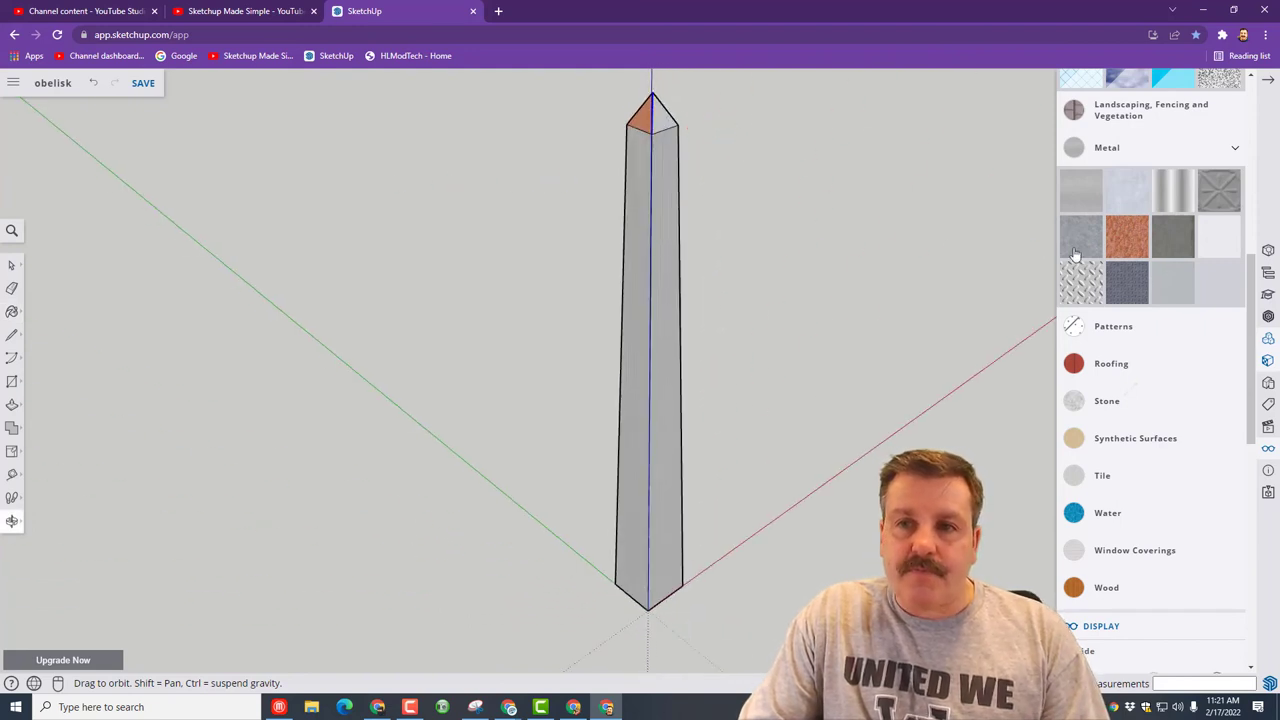
pyautogui.click(1127, 234)
pyautogui.click(660, 124)
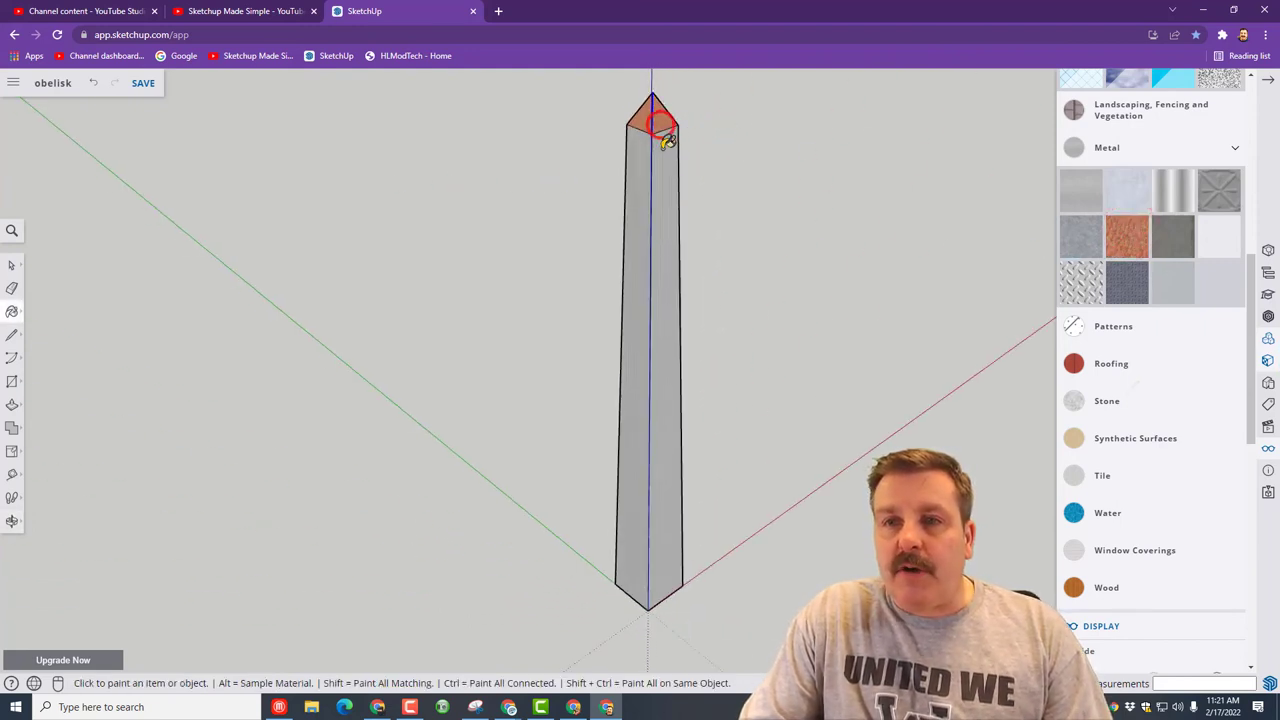
pyautogui.moveTo(791, 183)
pyautogui.mouseDown(button='middle')
pyautogui.moveTo(577, 215)
pyautogui.moveTo(163, 220)
pyautogui.mouseUp(button='middle')
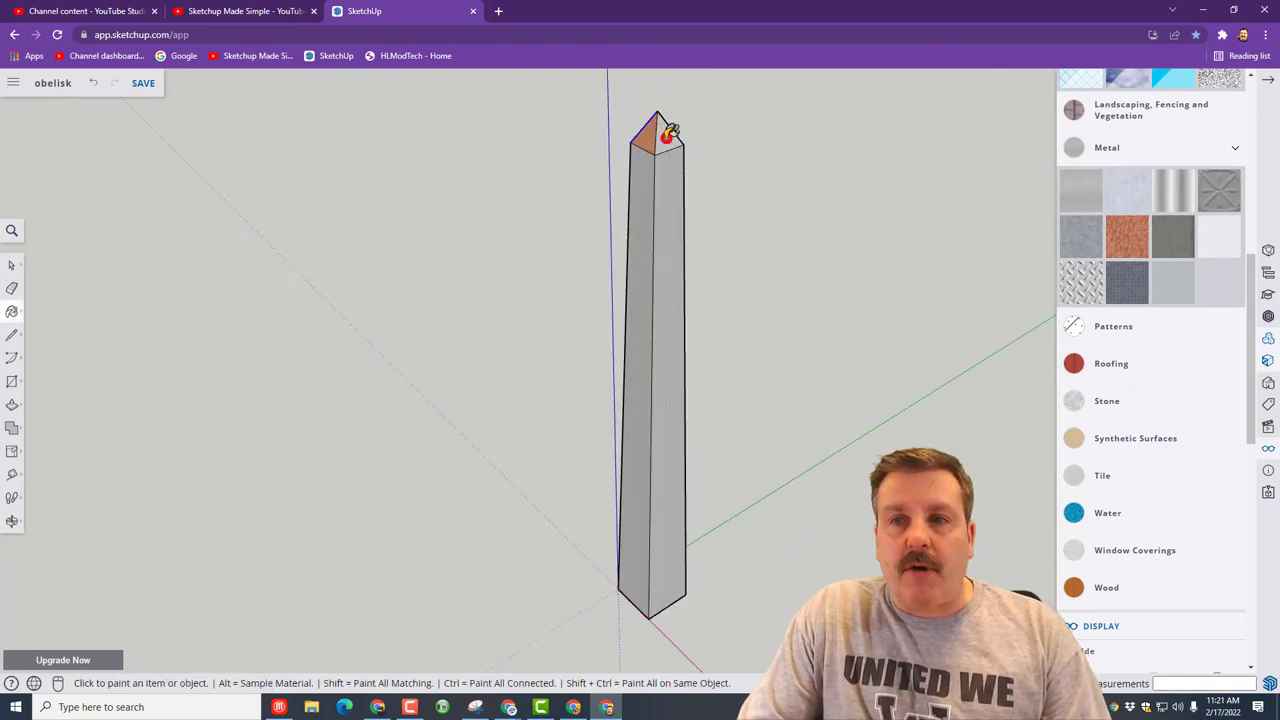
pyautogui.moveTo(826, 171); pyautogui.dragTo(400, 200, button='middle')
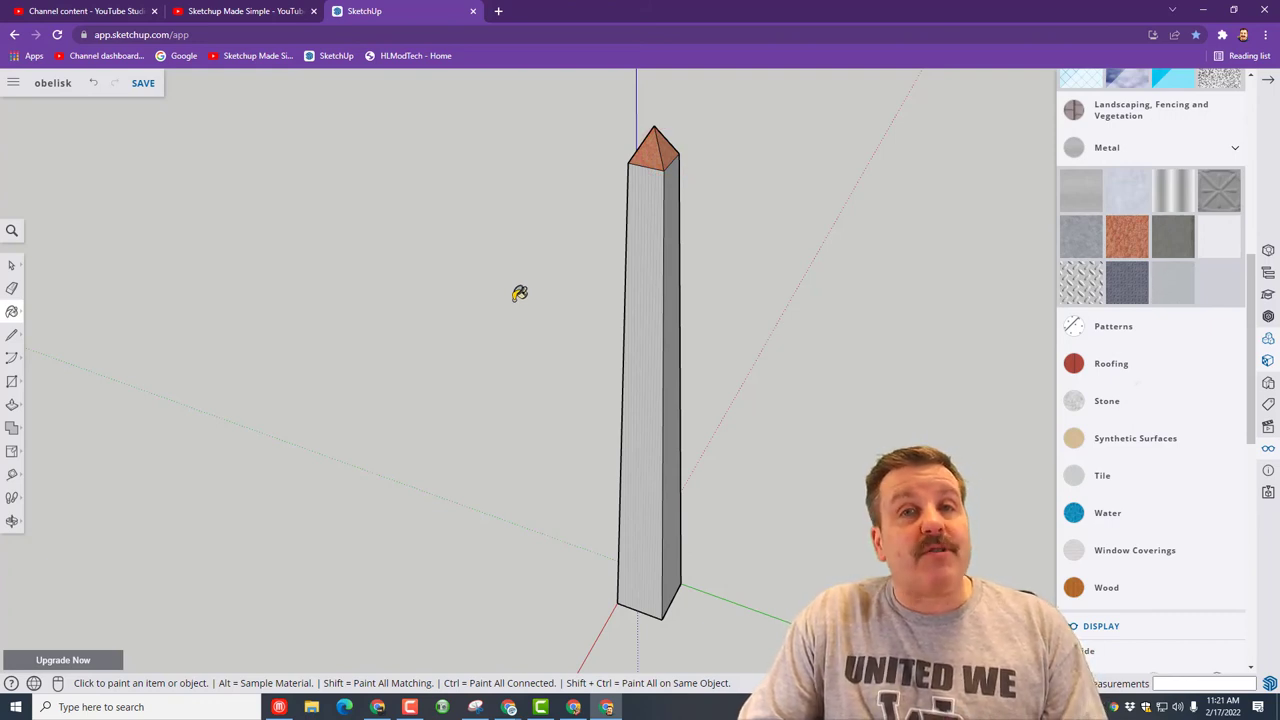
# Save the model so its status reads SAVED, then close the Materials panel and view the obelisk
pyautogui.click(141, 88)
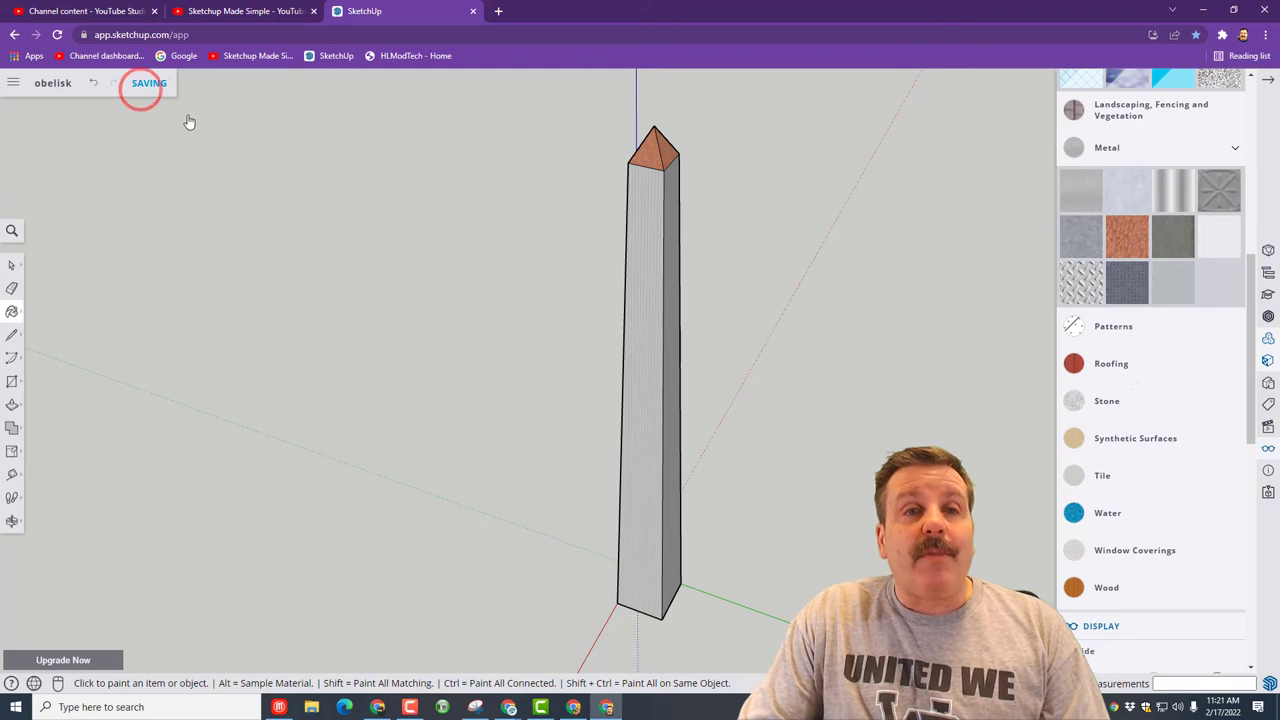
pyautogui.click(1270, 80)
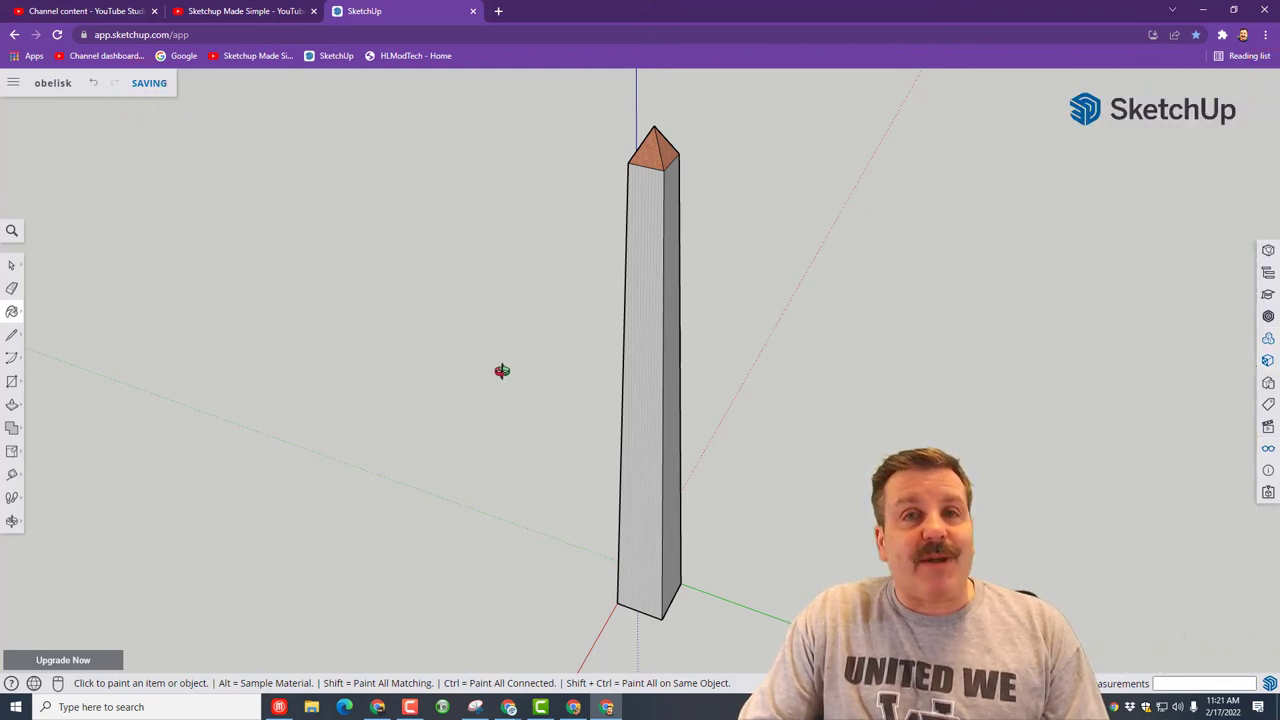
pyautogui.moveTo(502, 371)
pyautogui.mouseDown(button='middle')
pyautogui.moveTo(840, 291)
pyautogui.moveTo(471, 263)
pyautogui.moveTo(483, 272)
pyautogui.mouseUp(button='middle')
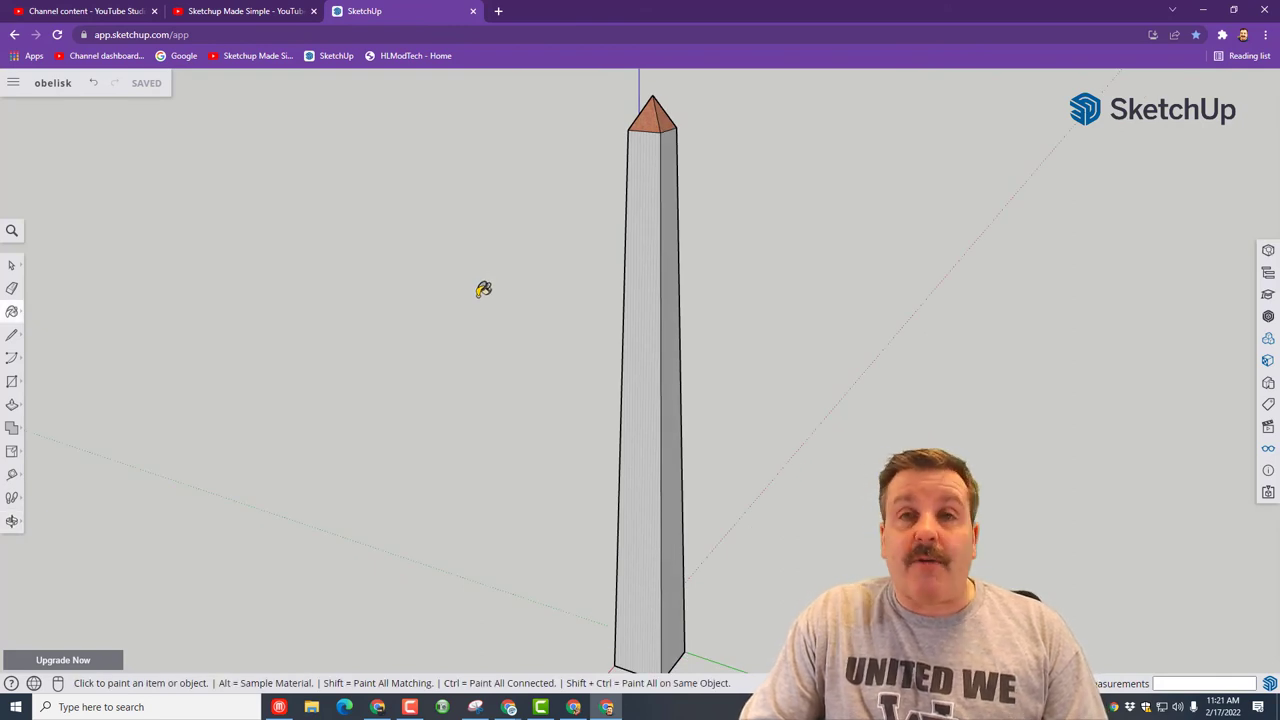
pyautogui.press('F10')
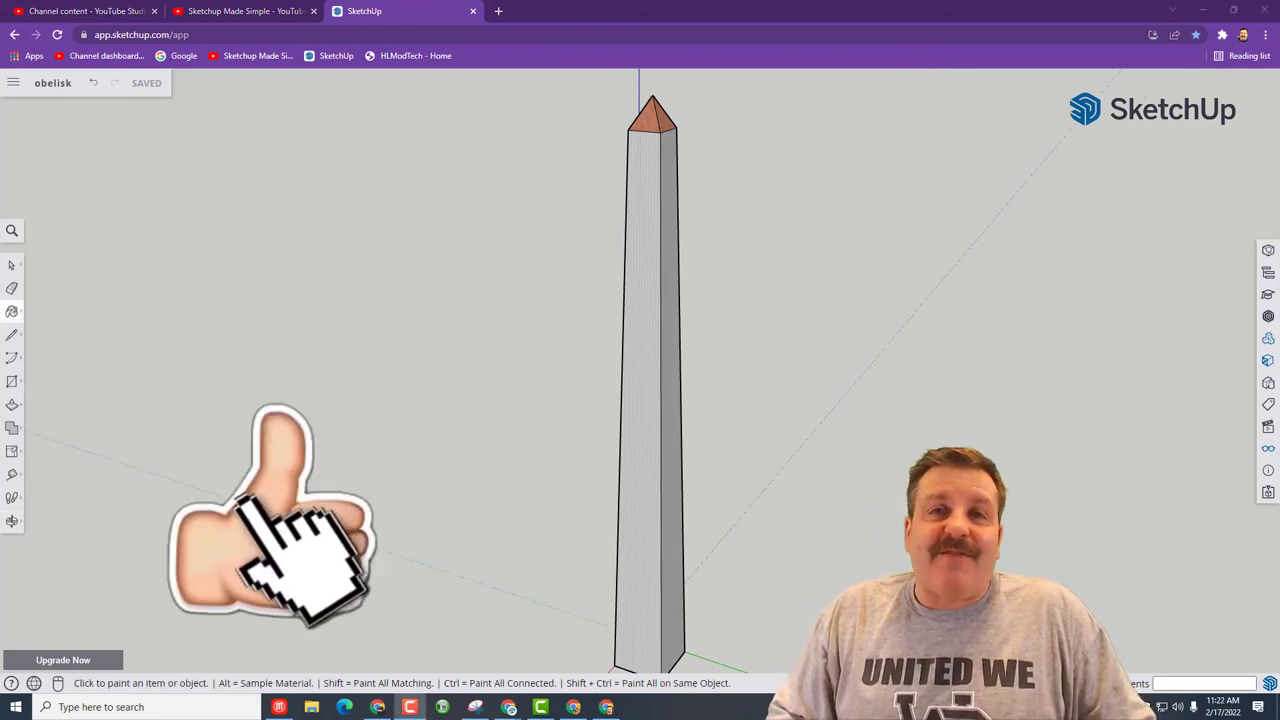